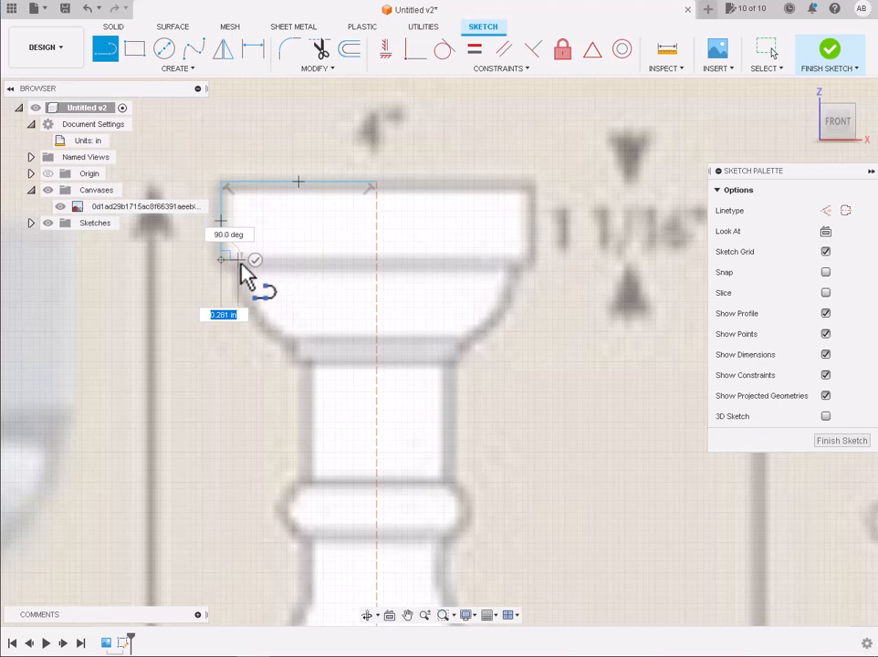
Step: Finish the top block's outline with a short horizontal ledge running inward along its lower edge
left_click(239, 262)
key("Escape")
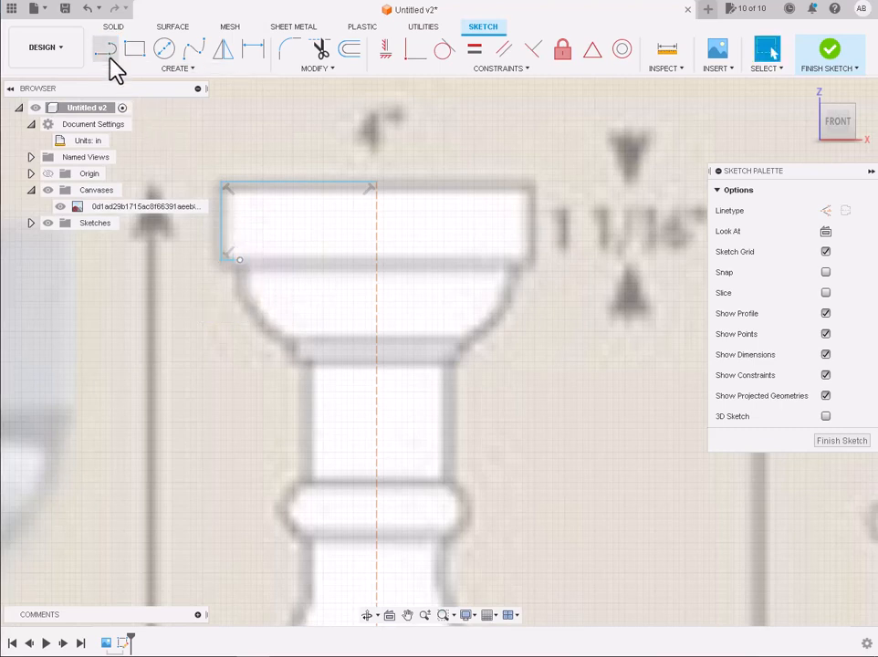
Step: Draw connected lines down the collar's left edge, inward to the neck, and down the neck to the ring
left_click(109, 57)
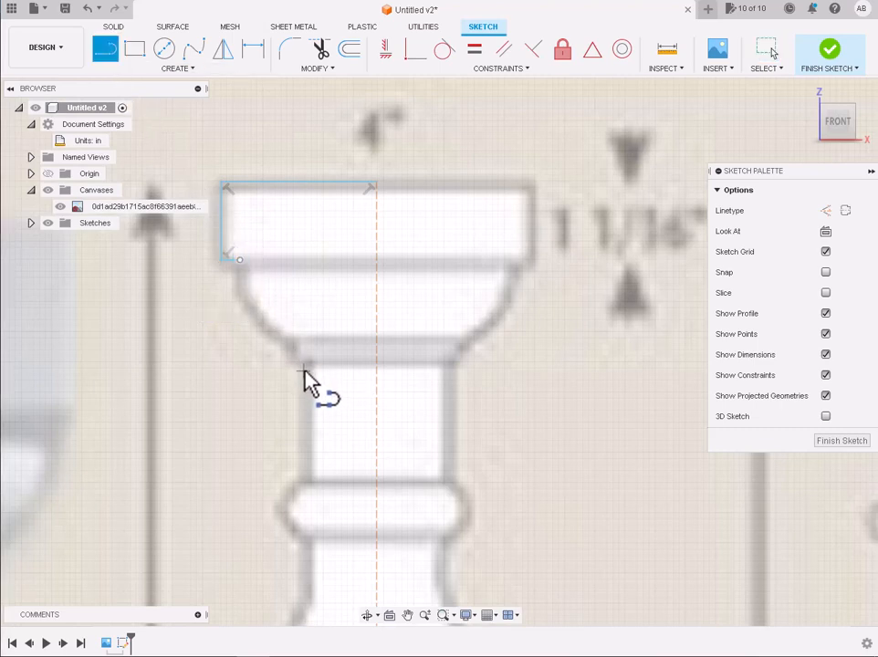
scroll(291, 351, "up", 2)
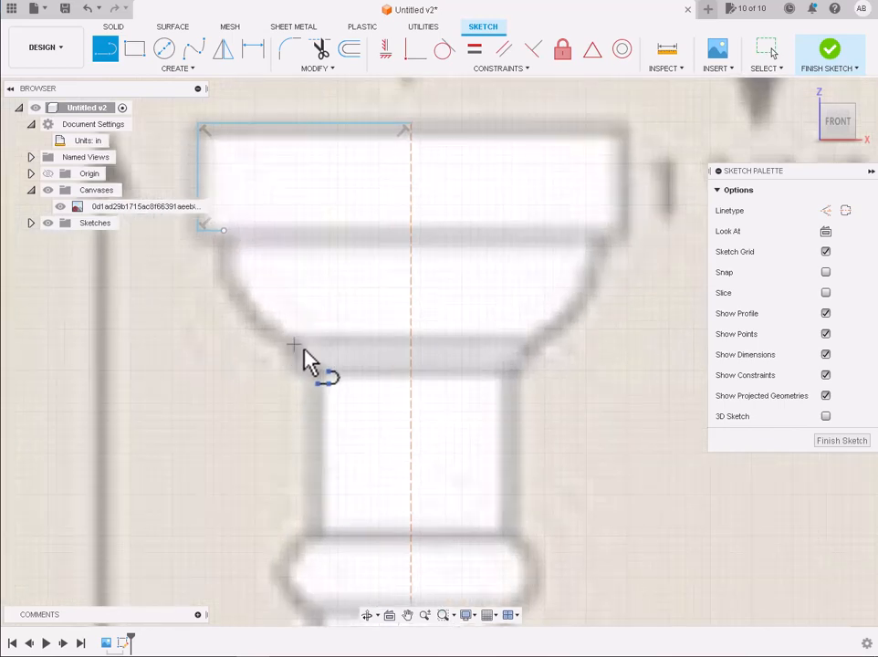
left_click(298, 364)
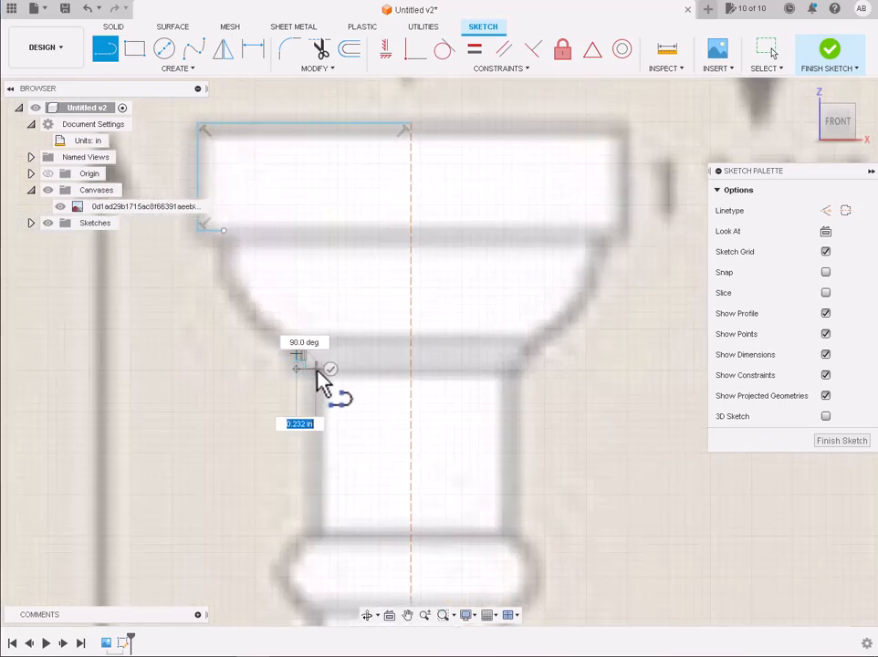
scroll(318, 374, "up", 3)
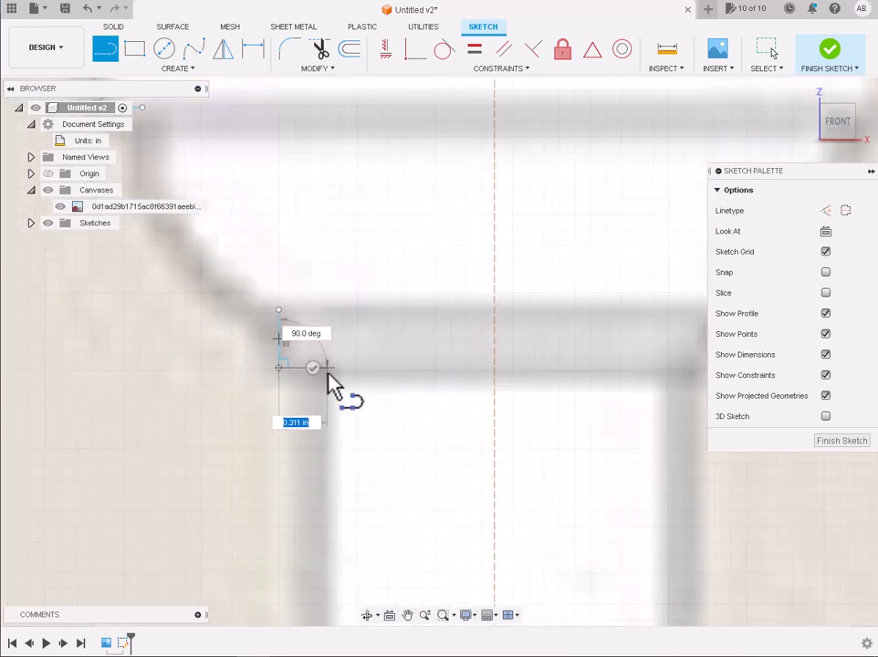
scroll(317, 369, "up", 2)
left_click(315, 365)
scroll(316, 369, "down", 5)
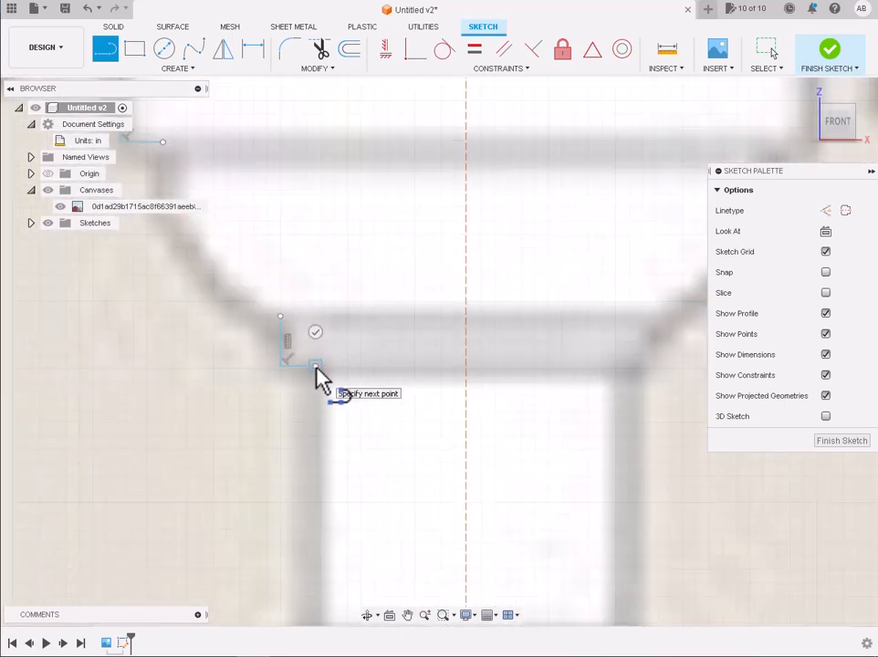
left_click(316, 483)
key("Escape")
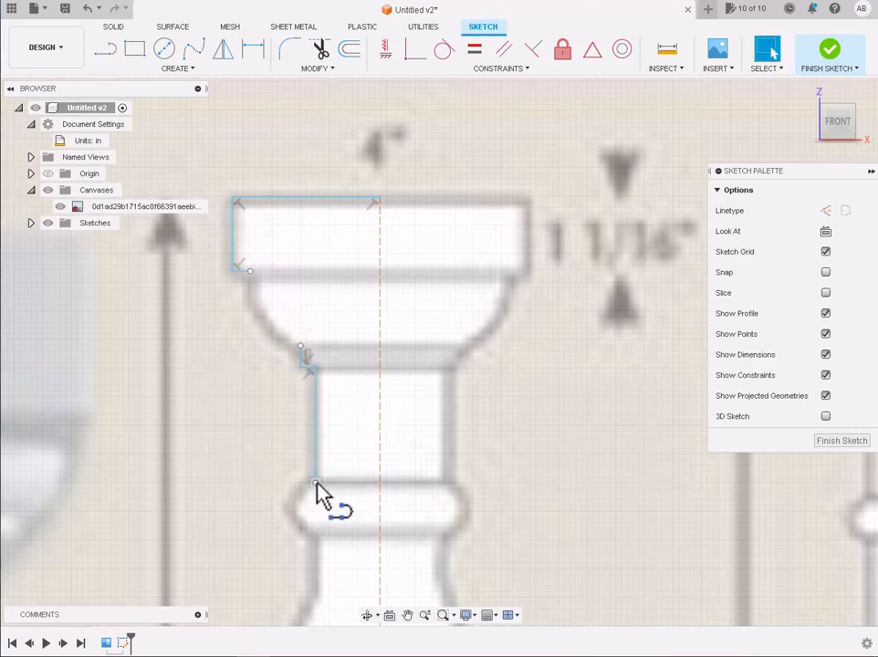
Step: Draw a vertical line from just below the ring to the start of the bulb, aligned with the neck line
scroll(323, 495, "down", 3)
scroll(330, 465, "up", 4)
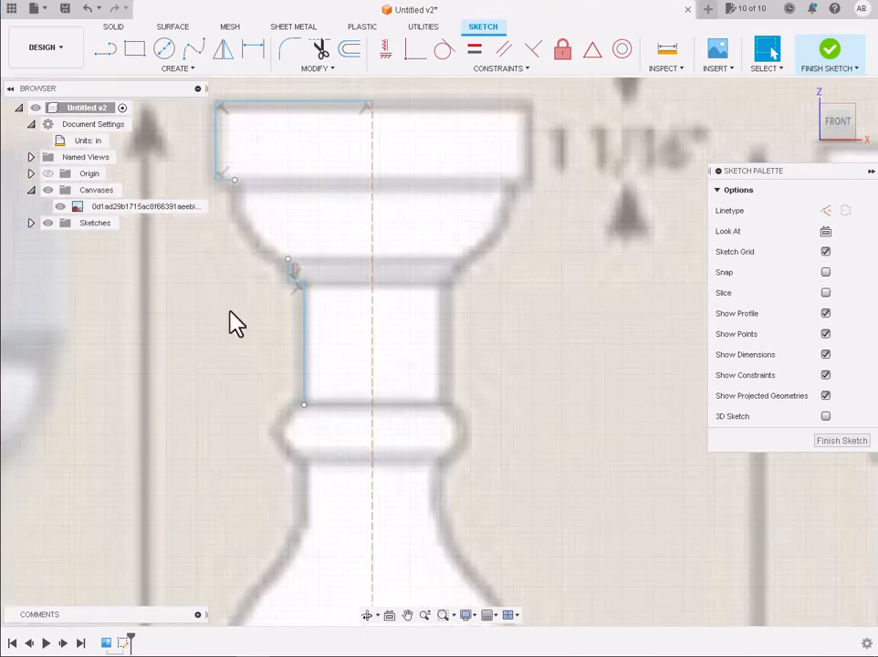
left_click(105, 51)
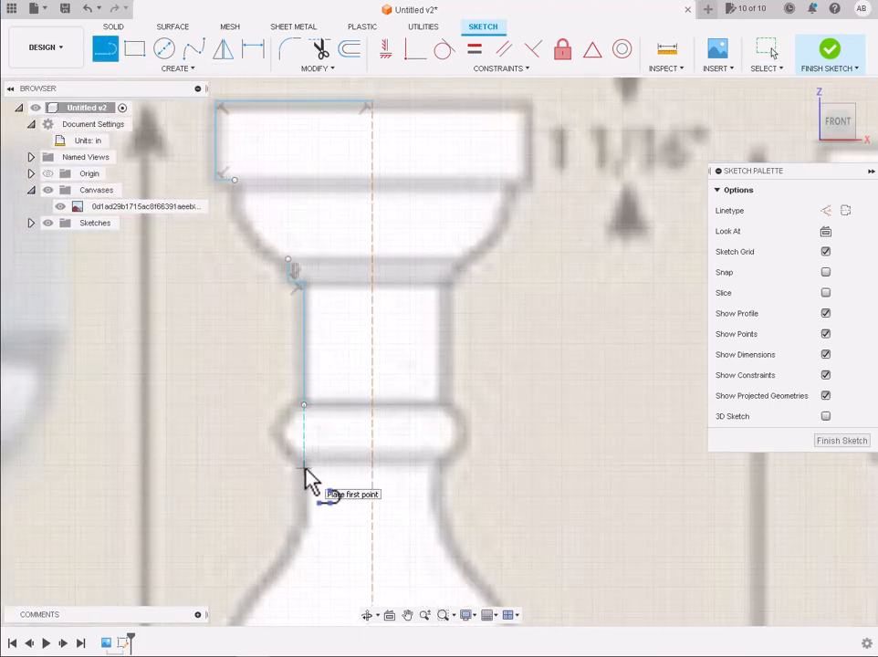
left_click(304, 465)
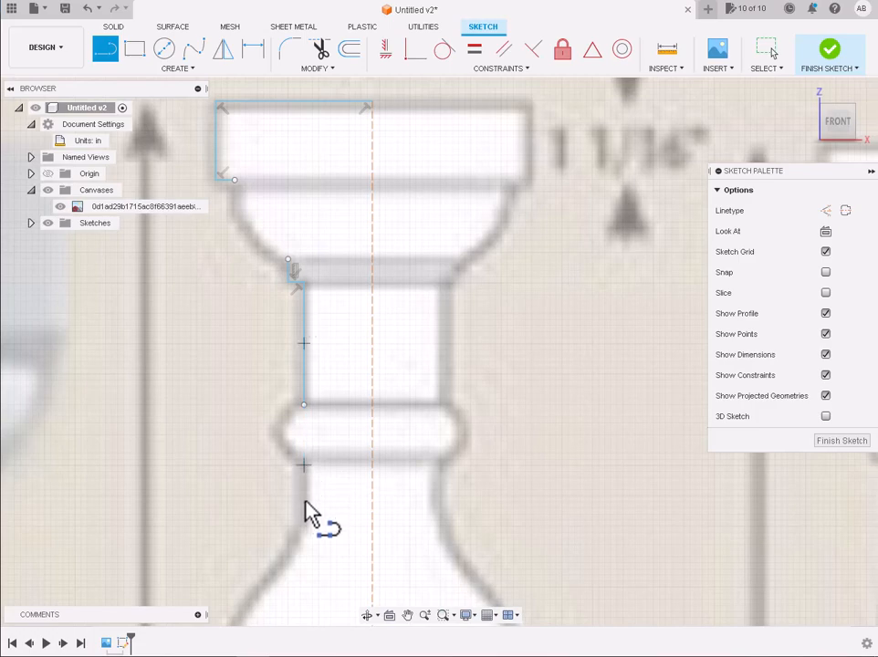
left_click(304, 518)
key("Escape")
Step: Draw a short vertical line along the left edge of the narrow band beneath the bulb
scroll(310, 530, "down", 10)
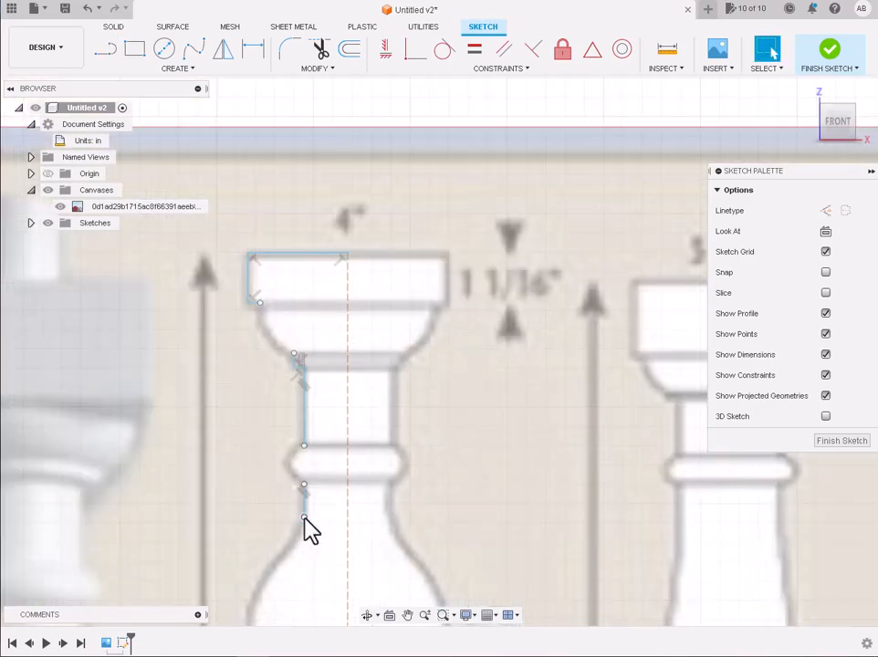
scroll(304, 628, "up", 10)
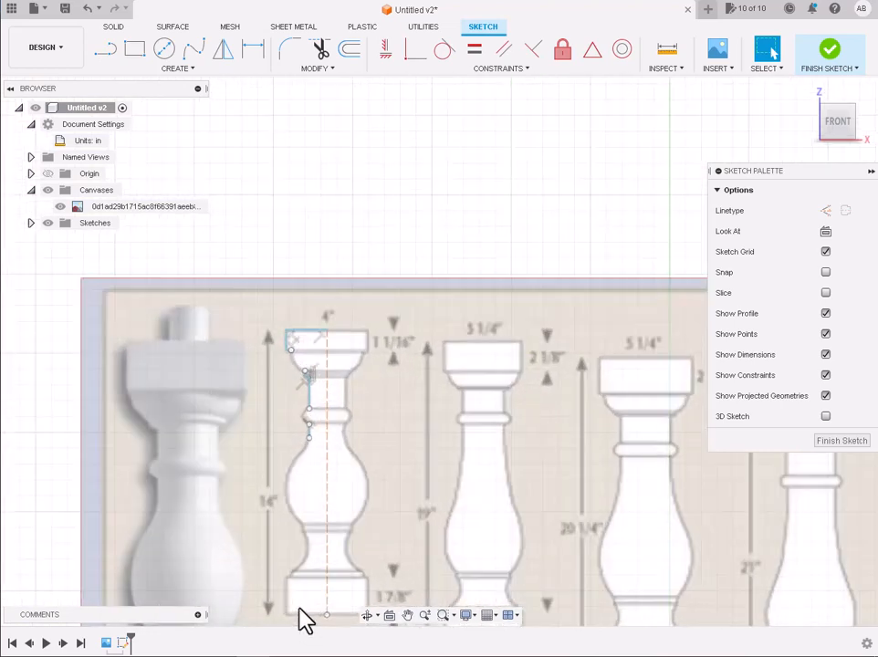
scroll(304, 628, "up", 3)
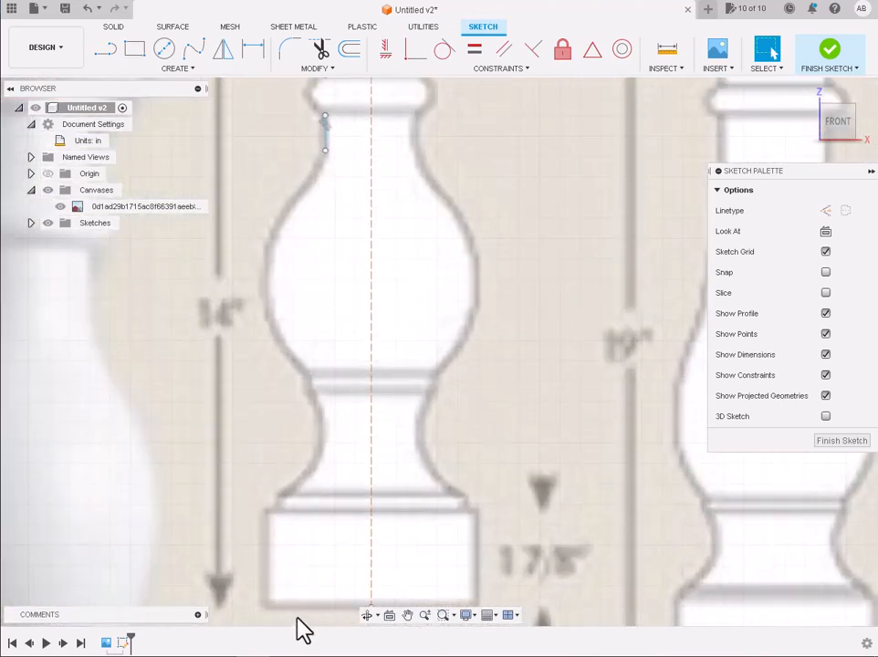
left_click(105, 48)
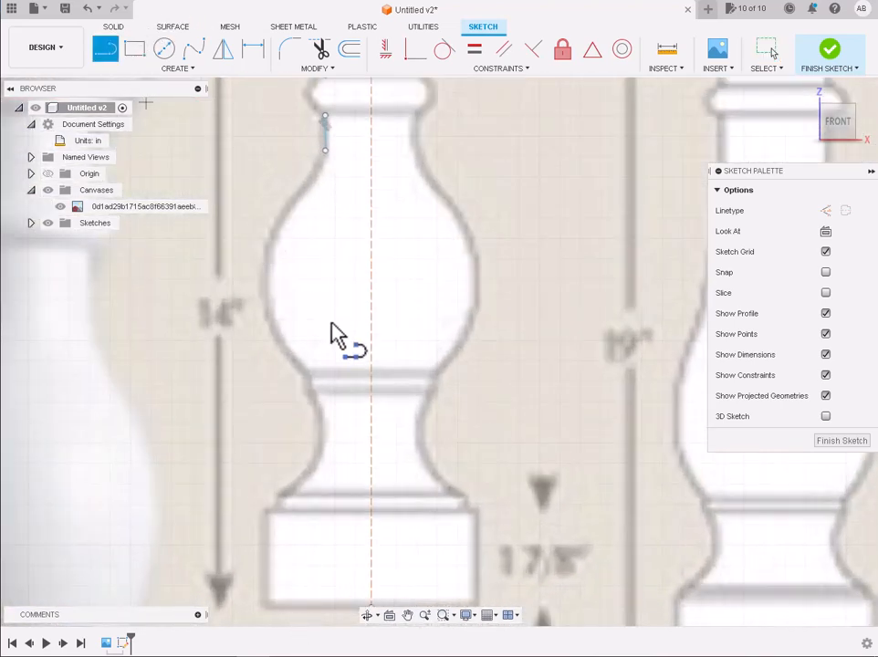
scroll(324, 365, "up", 3)
left_click(292, 408)
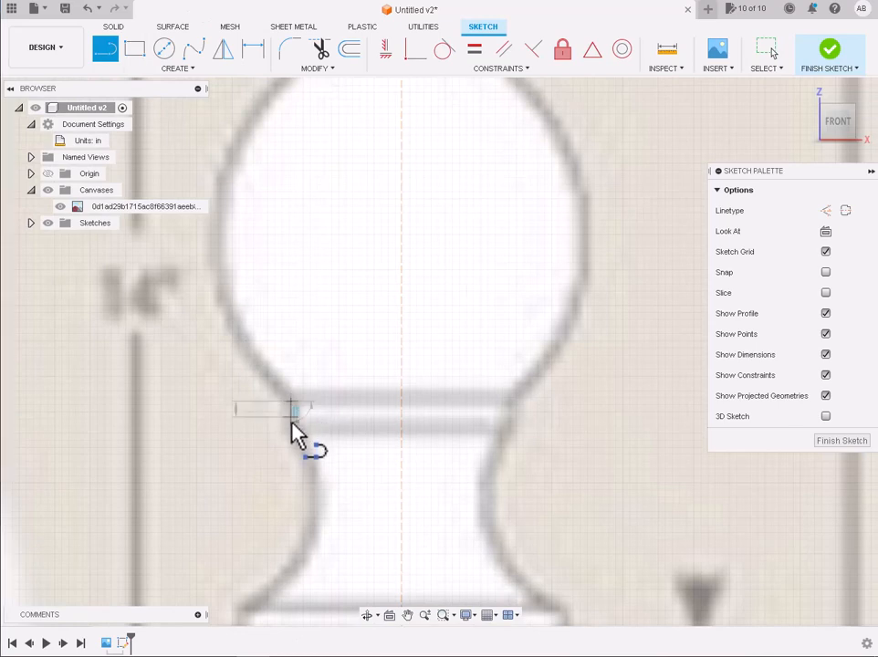
left_click(291, 424)
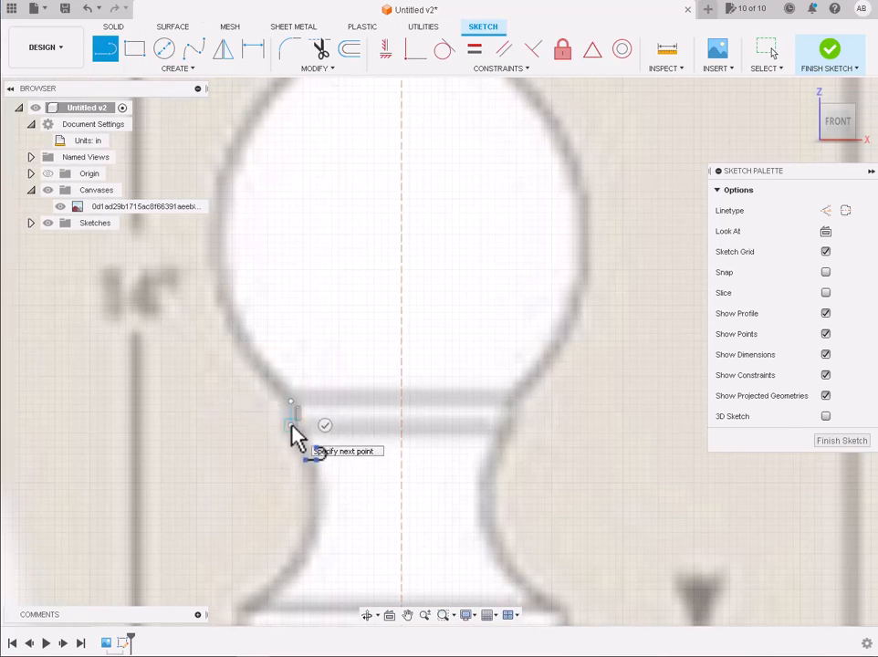
key("Escape")
Step: Trace the base with connected lines: the thin step, the outward ledge, the block's left side and its bottom edge to the centerline
left_click(105, 48)
scroll(329, 353, "down", 2)
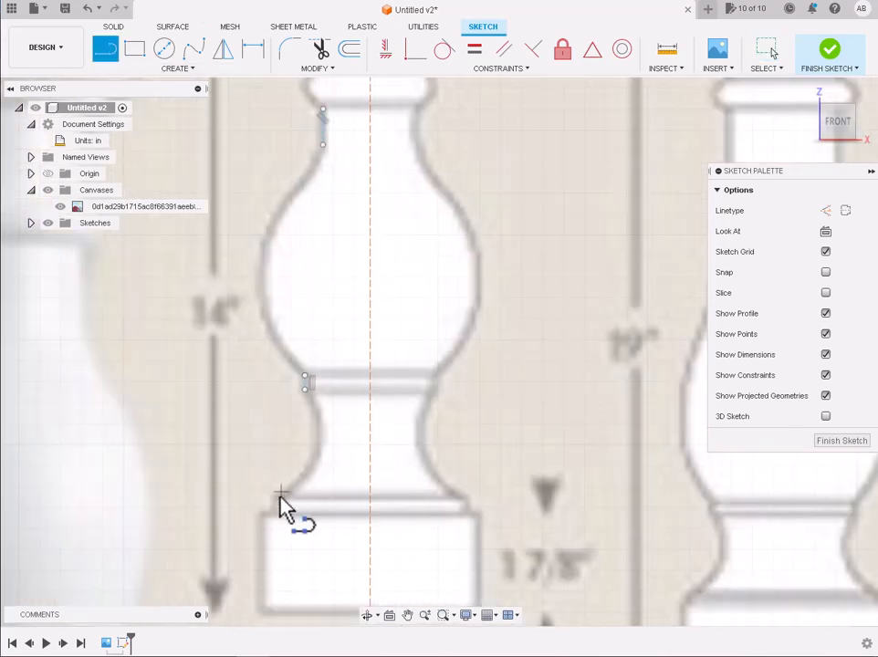
scroll(274, 607, "up", 4)
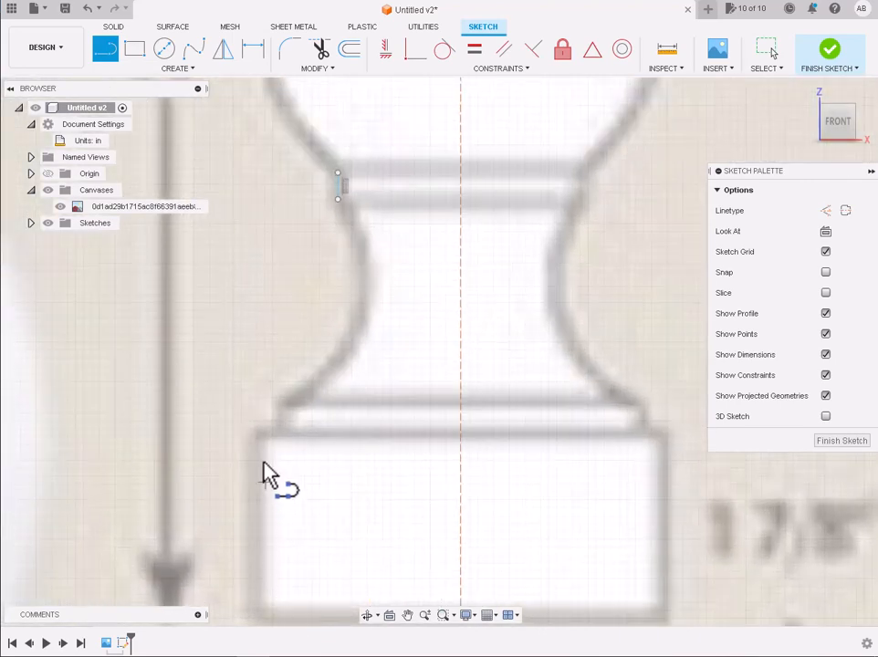
left_click(283, 404)
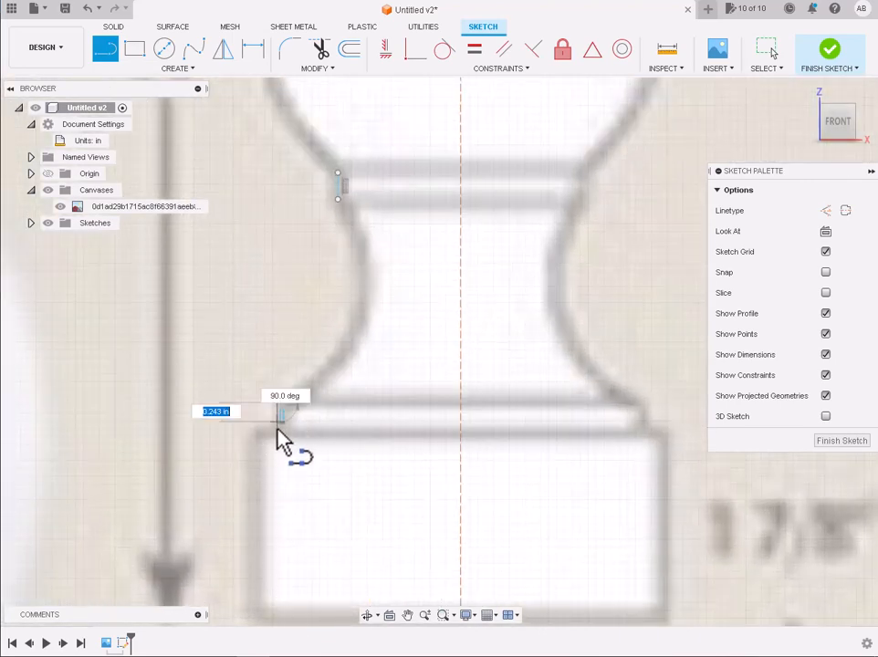
left_click(278, 431)
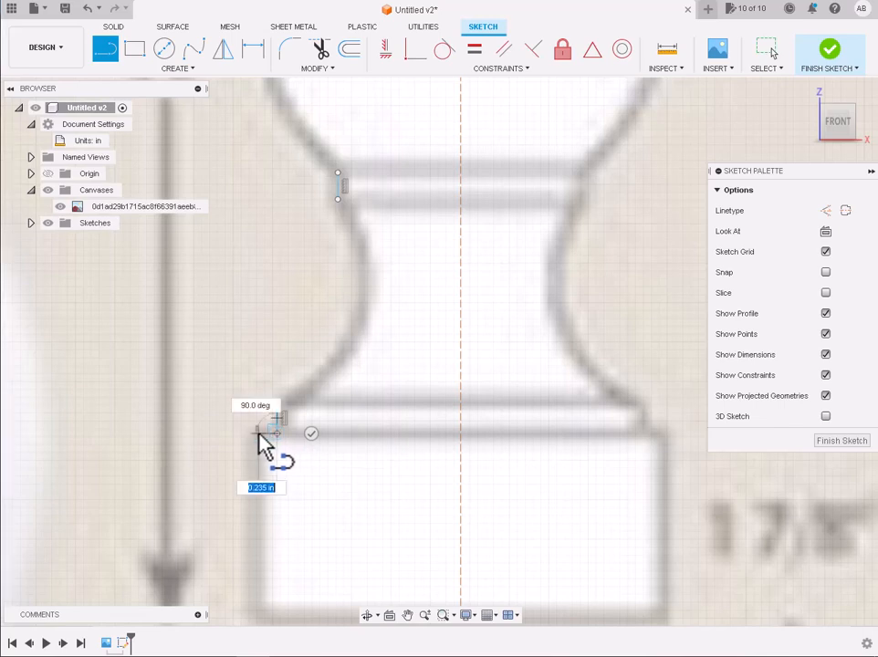
left_click(253, 434)
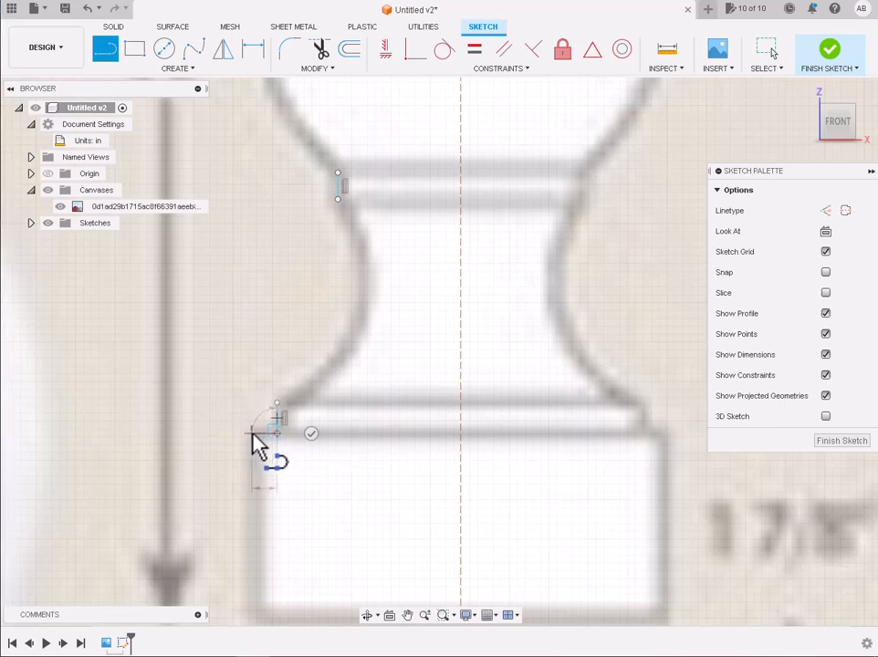
left_click(255, 618)
scroll(256, 626, "down", 3)
scroll(255, 621, "down", 5)
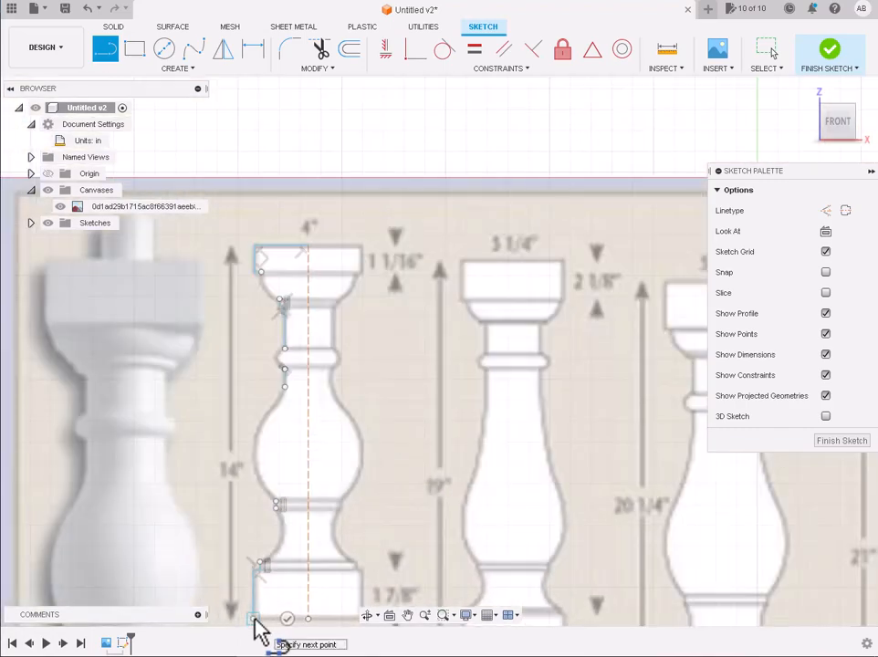
scroll(254, 621, "up", 5)
scroll(289, 619, "down", 3)
scroll(292, 618, "down", 3)
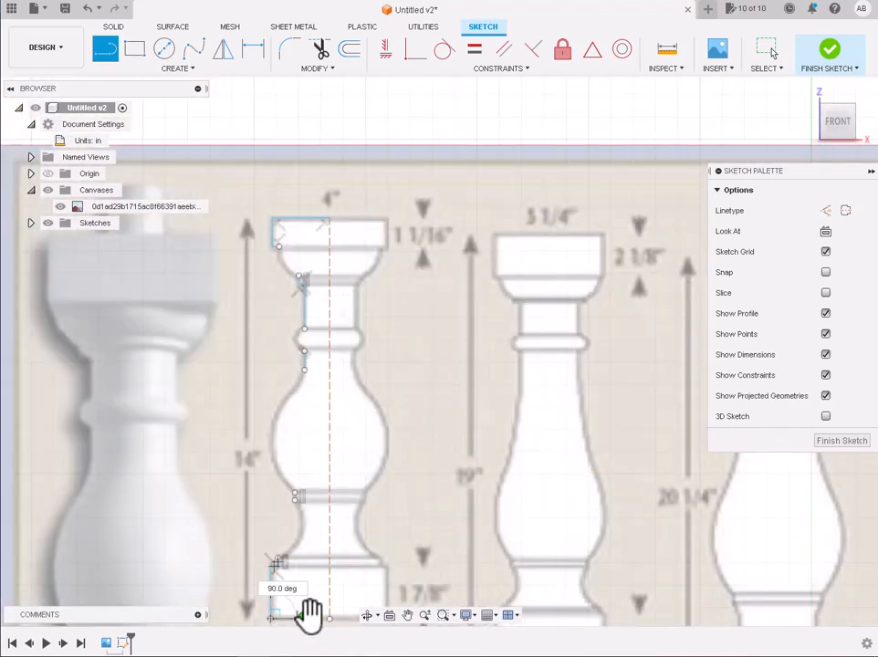
key("Escape")
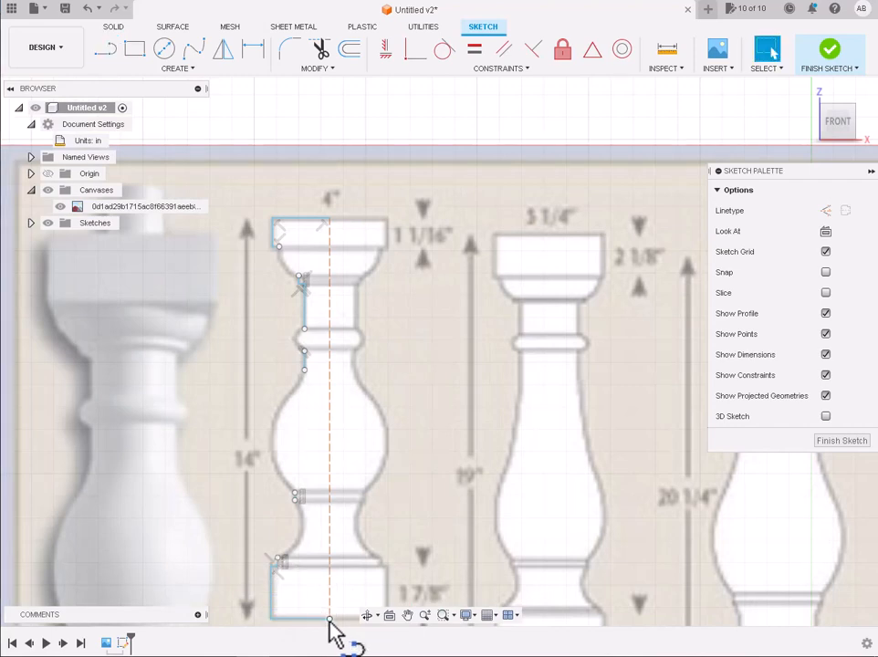
Step: Draw a three-point arc from the top block's ledge to the collar, following the curved molding on the canvas
scroll(294, 251, "up", 5)
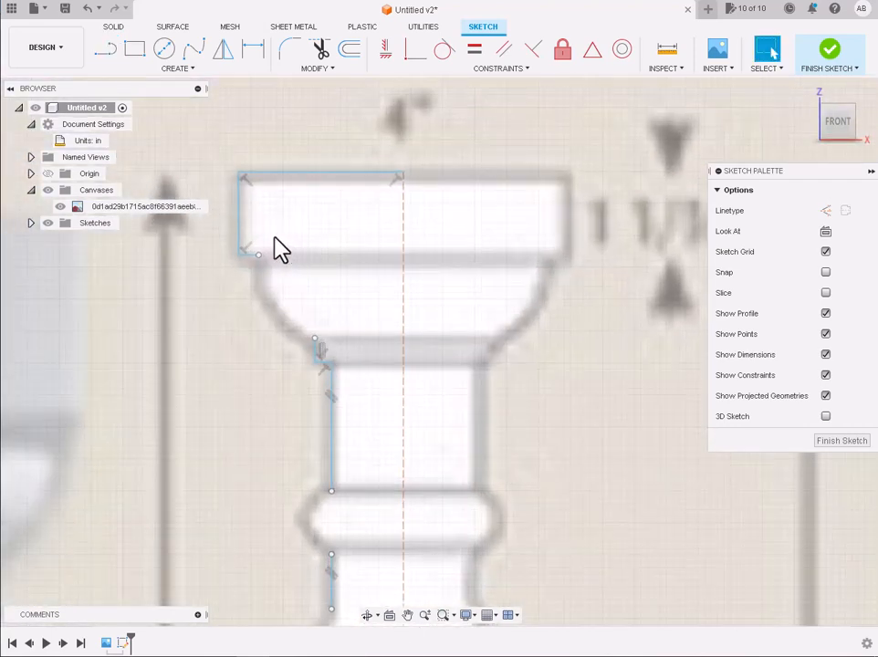
left_click(141, 72)
mouse_move(123, 131)
left_click(230, 130)
left_click(258, 255)
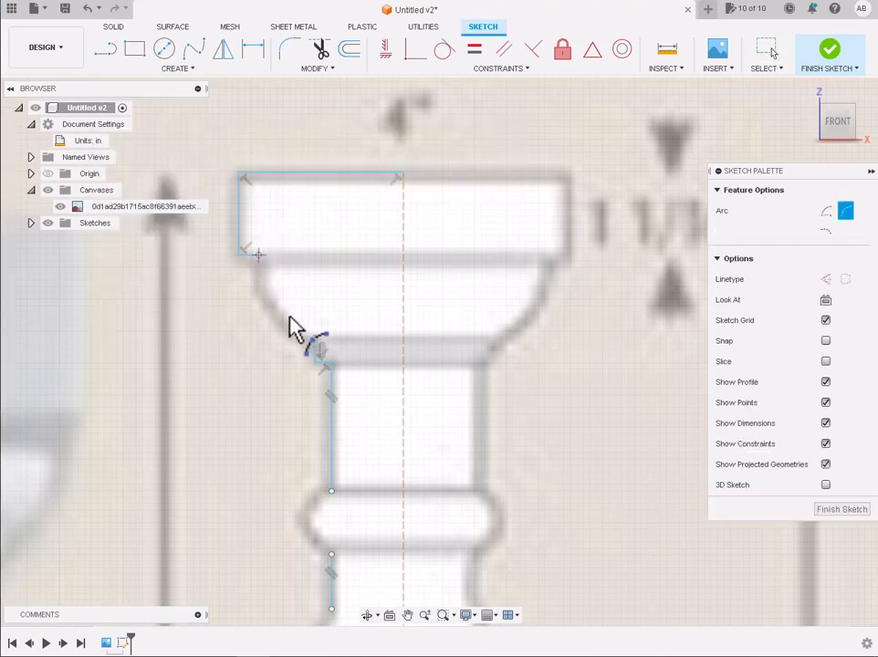
left_click(319, 354)
scroll(274, 319, "up", 3)
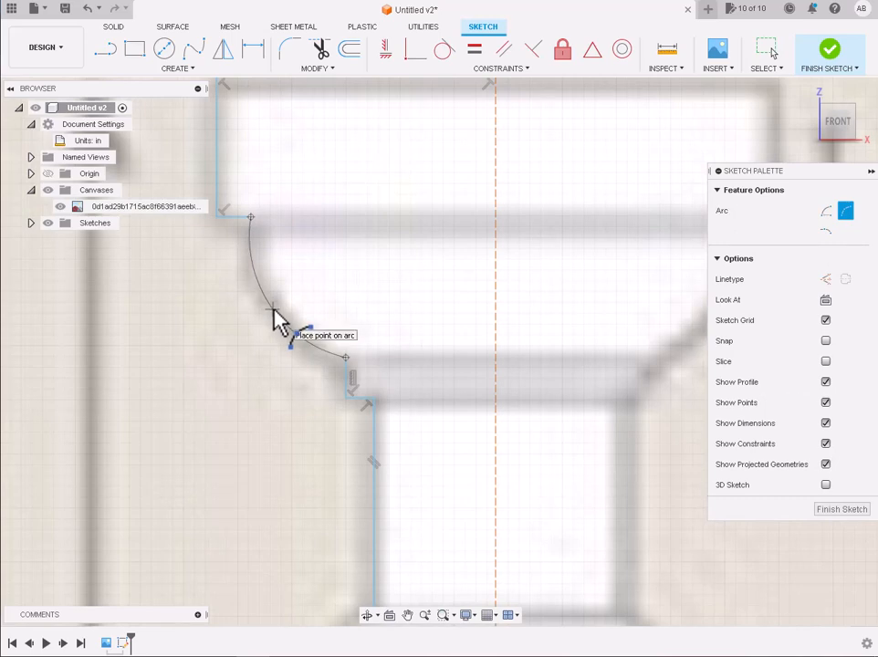
left_click(279, 320)
Step: Bridge the gap between the neck line and the line below it with a three-point arc around the ring
scroll(317, 318, "down", 6)
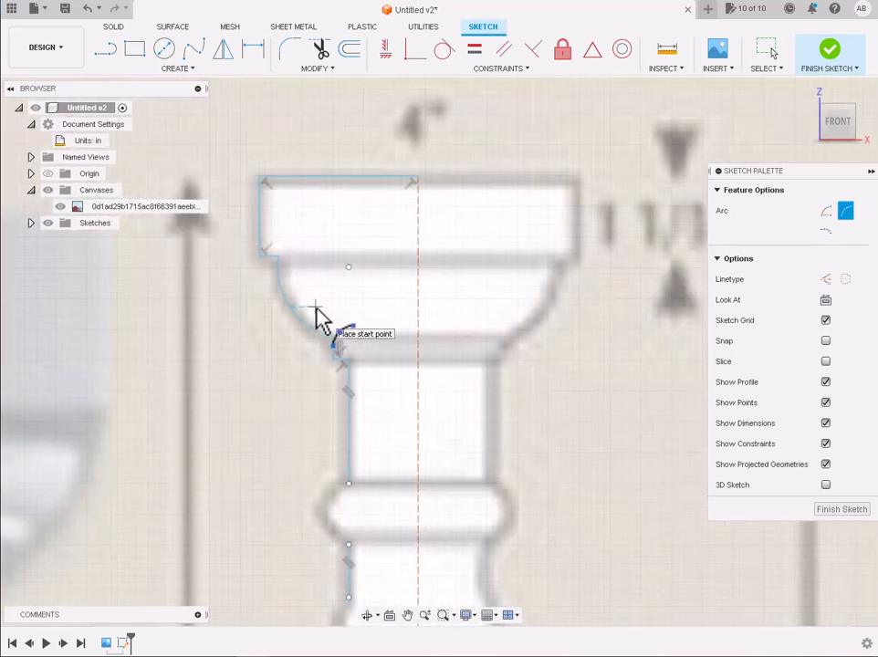
scroll(334, 493, "up", 3)
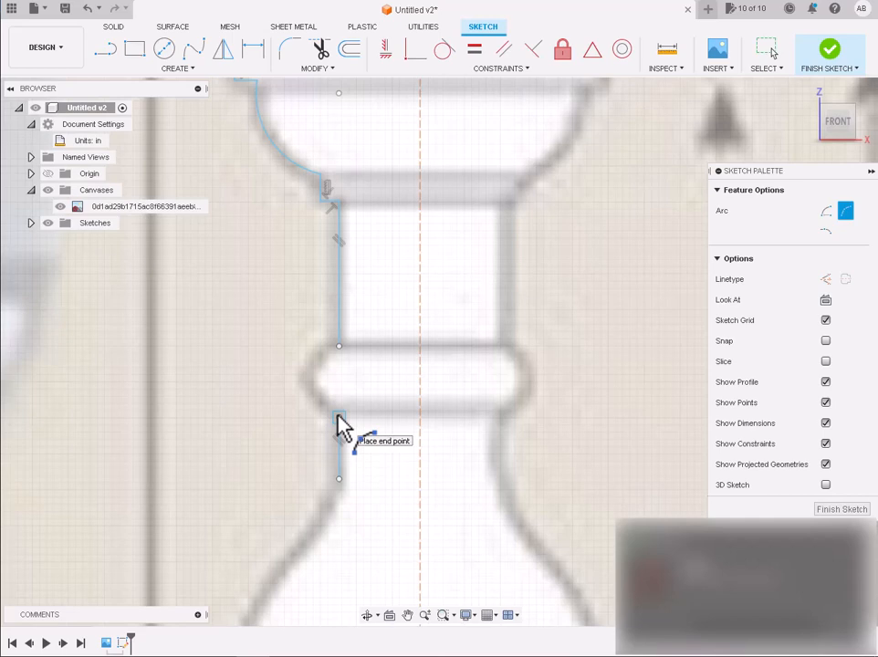
left_click(340, 346)
left_click(308, 385)
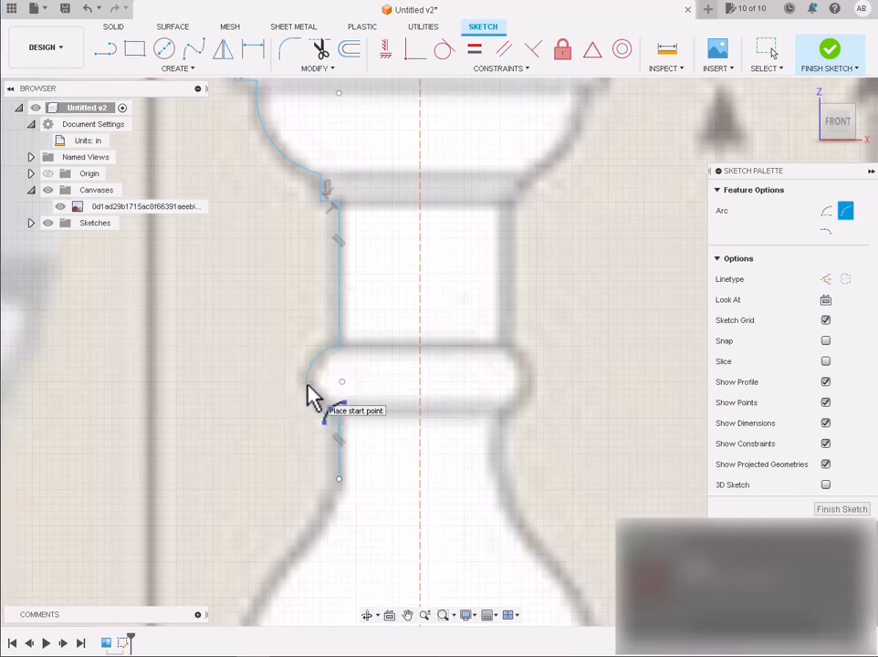
Step: Draw a three-point arc along the lower bulb from the narrow band's upper end to the bulb's widest part
scroll(311, 397, "down", 2)
scroll(309, 390, "down", 3)
scroll(324, 583, "up", 5)
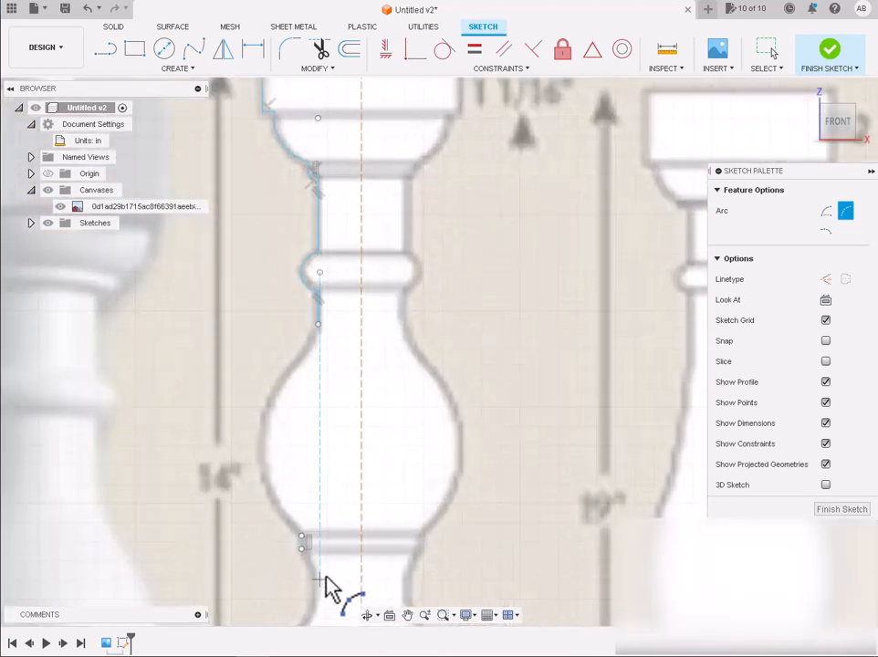
left_click(293, 527)
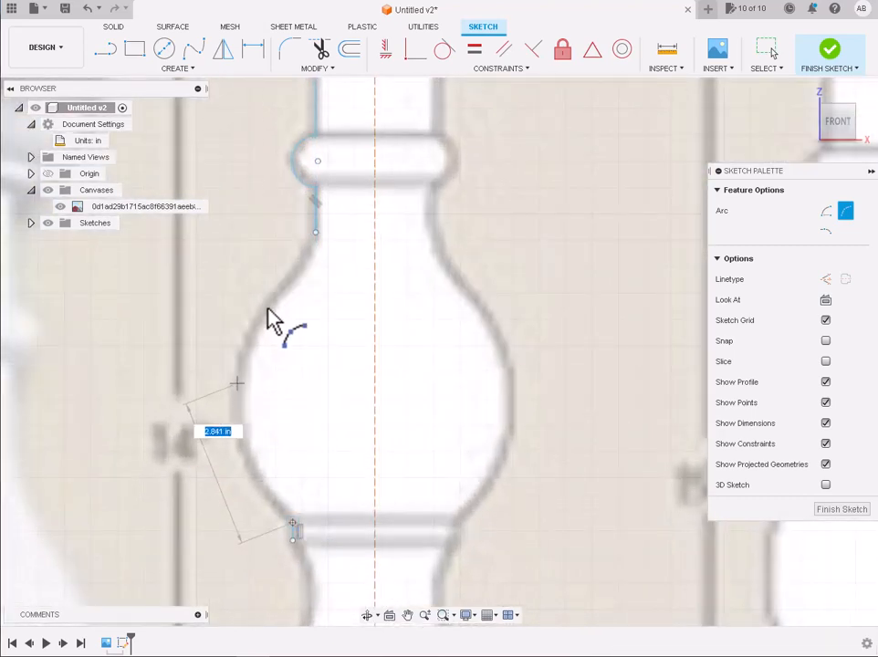
left_click(239, 380)
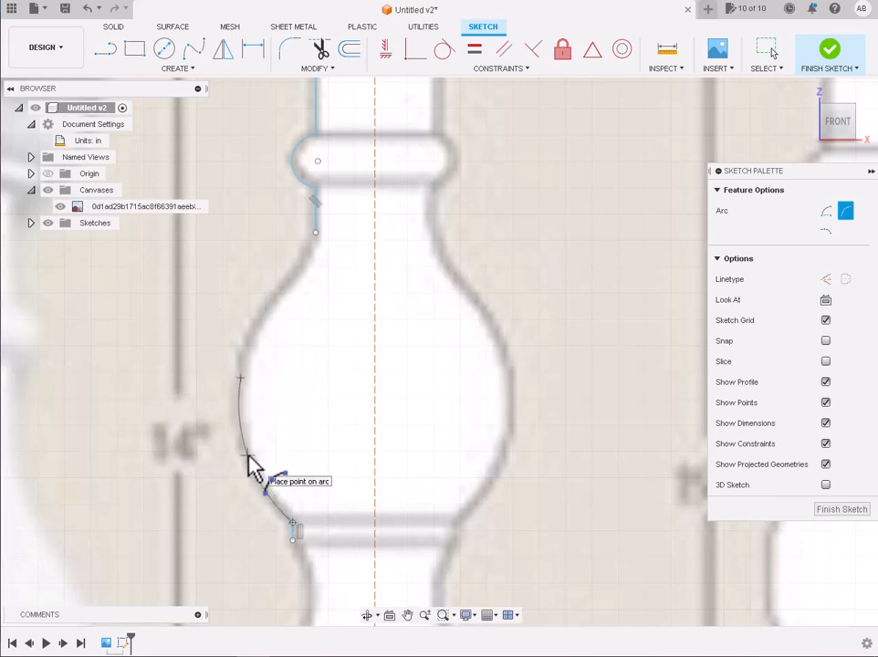
left_click(248, 454)
left_click(240, 377)
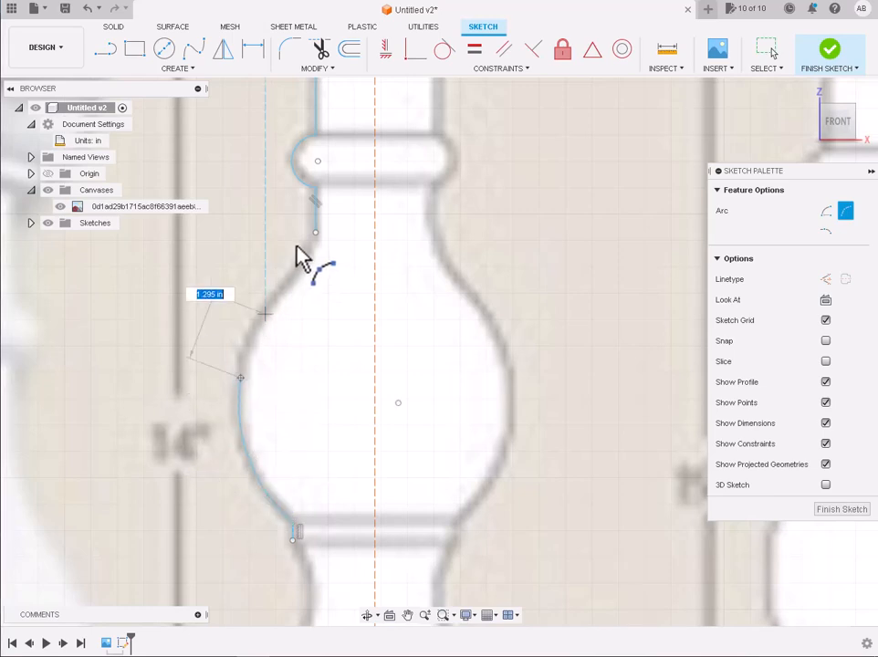
left_click(315, 234)
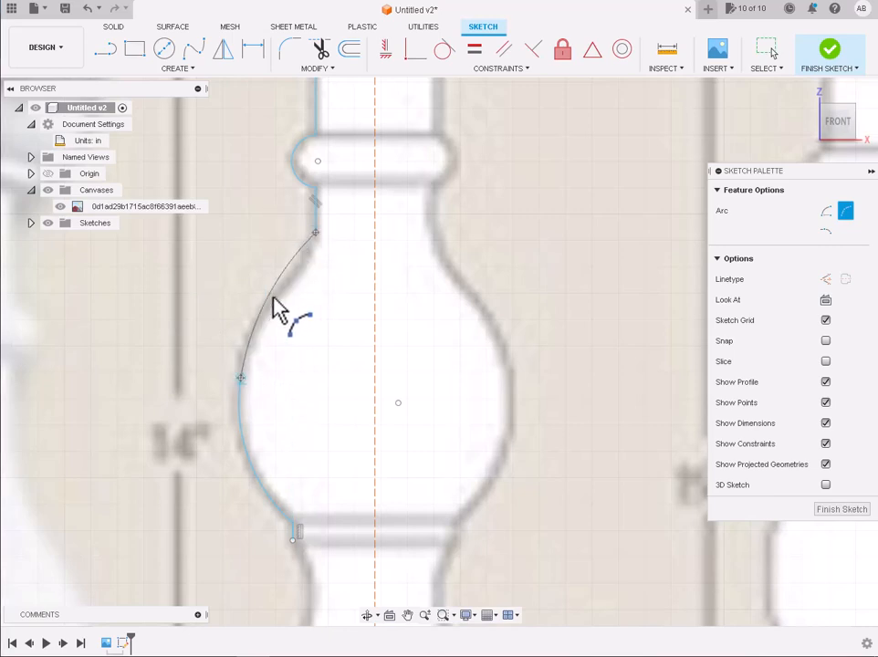
key("Escape")
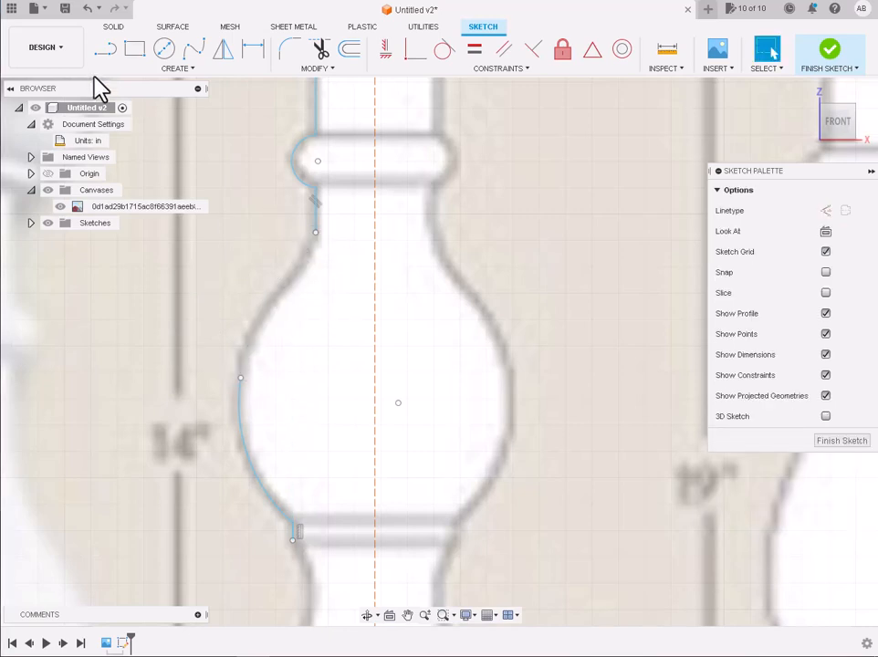
Step: Draw two connected three-point arcs from the bulb's widest point up to its shoulder and on to the neck line's lower end
left_click(116, 71)
mouse_move(119, 130)
left_click(219, 159)
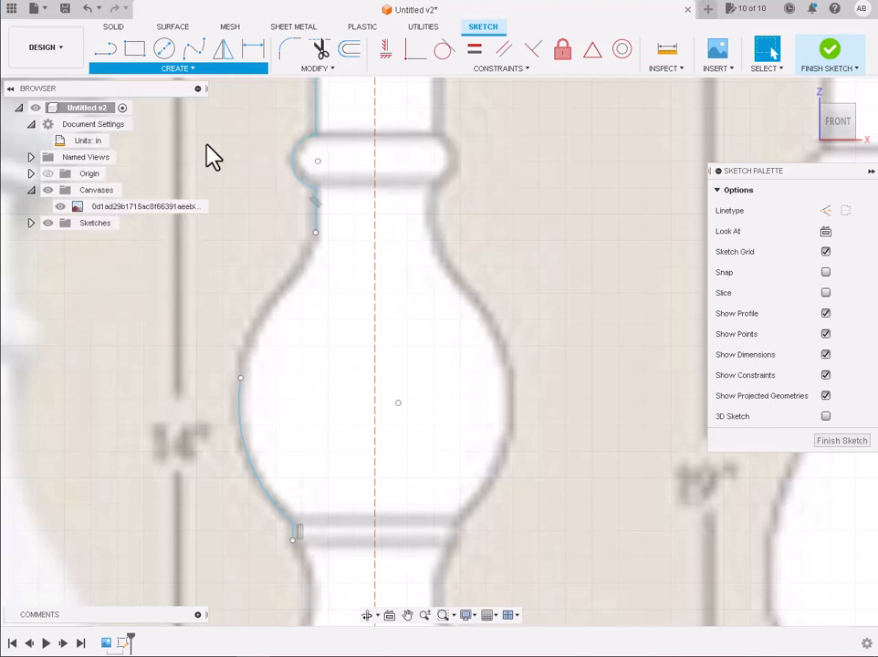
left_click(240, 377)
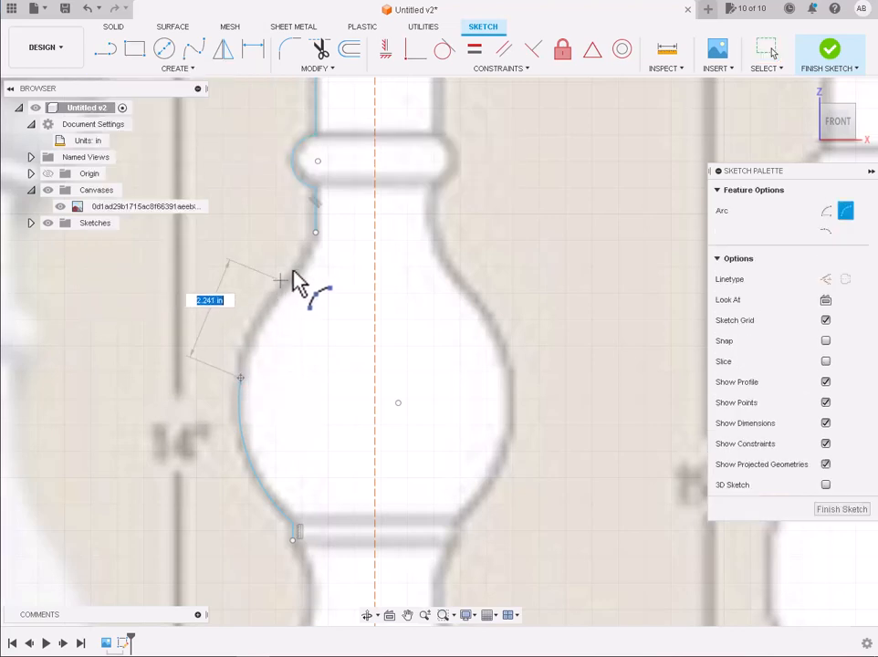
left_click(294, 270)
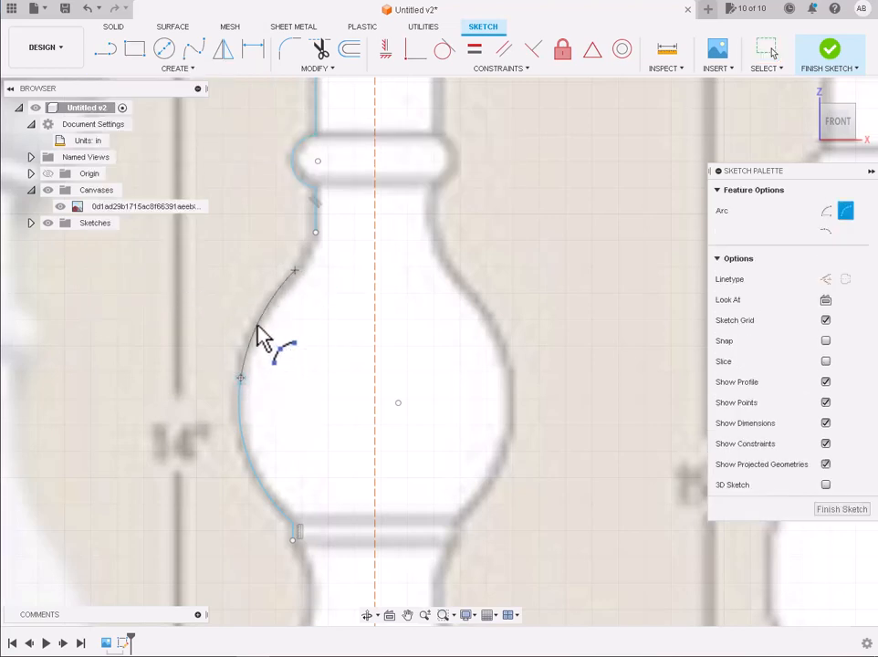
left_click(295, 270)
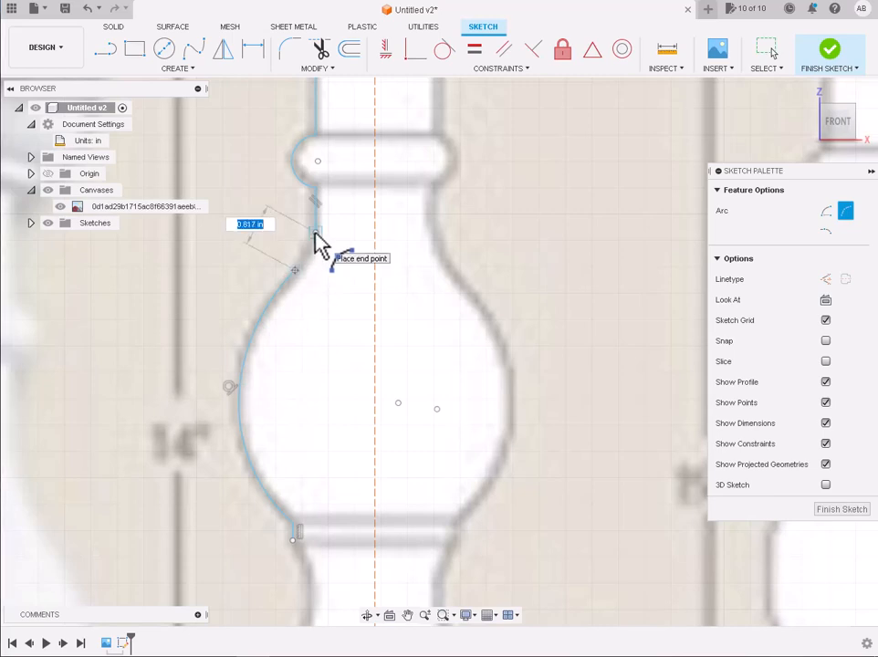
left_click(314, 236)
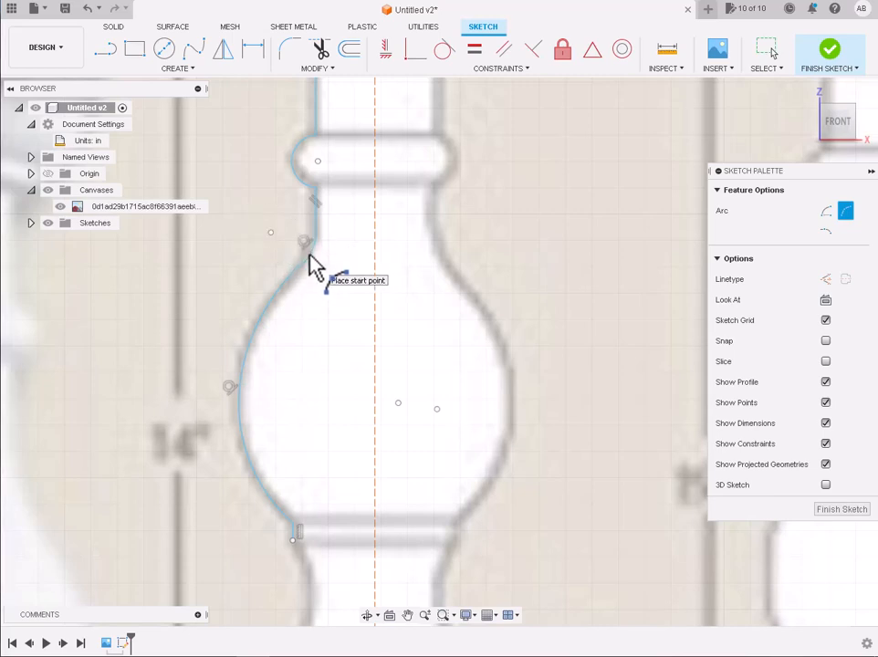
Step: Draw a three-point arc along the concave waist from the narrow band's lower end to the base's thin step, and finish the sketch
scroll(306, 257, "down", 5)
scroll(294, 451, "up", 3)
scroll(318, 372, "up", 1)
scroll(315, 294, "up", 2)
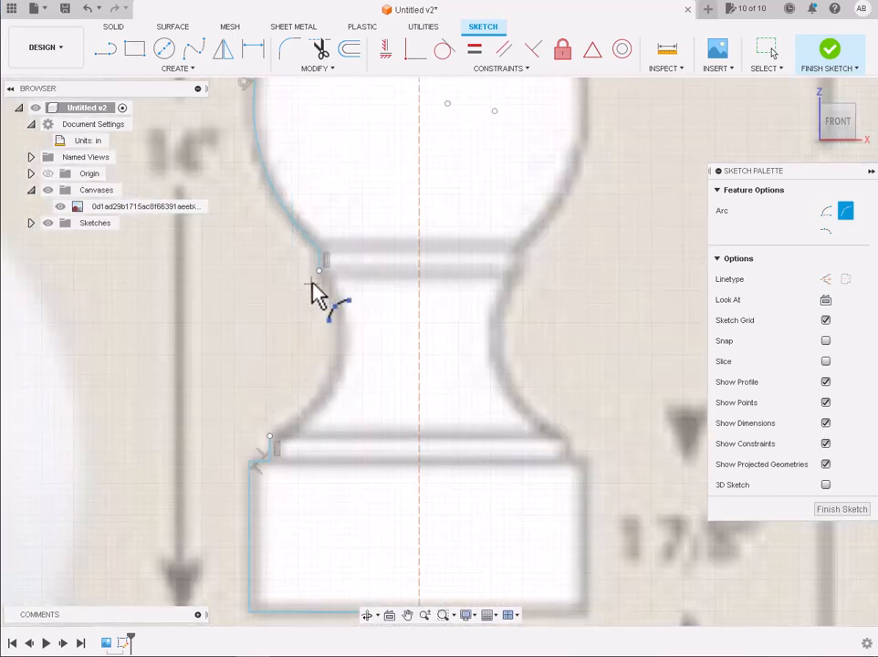
left_click(320, 271)
left_click(269, 436)
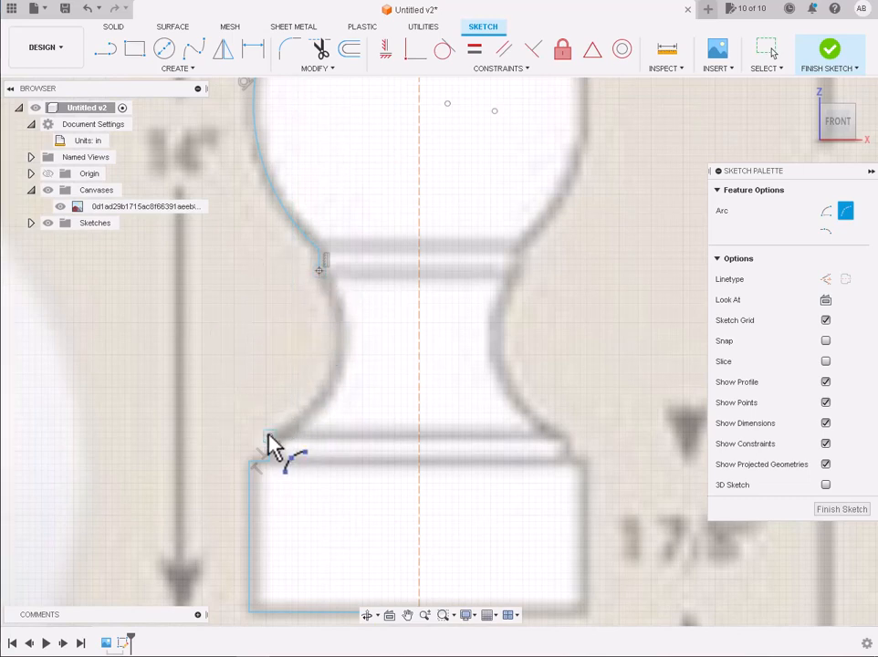
left_click(345, 379)
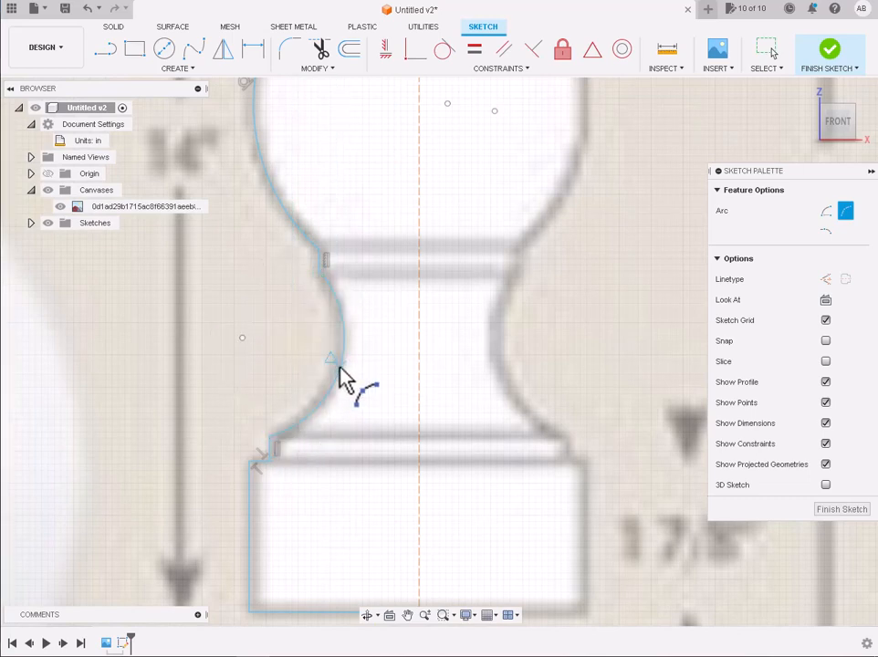
scroll(341, 378, "down", 5)
key("Escape")
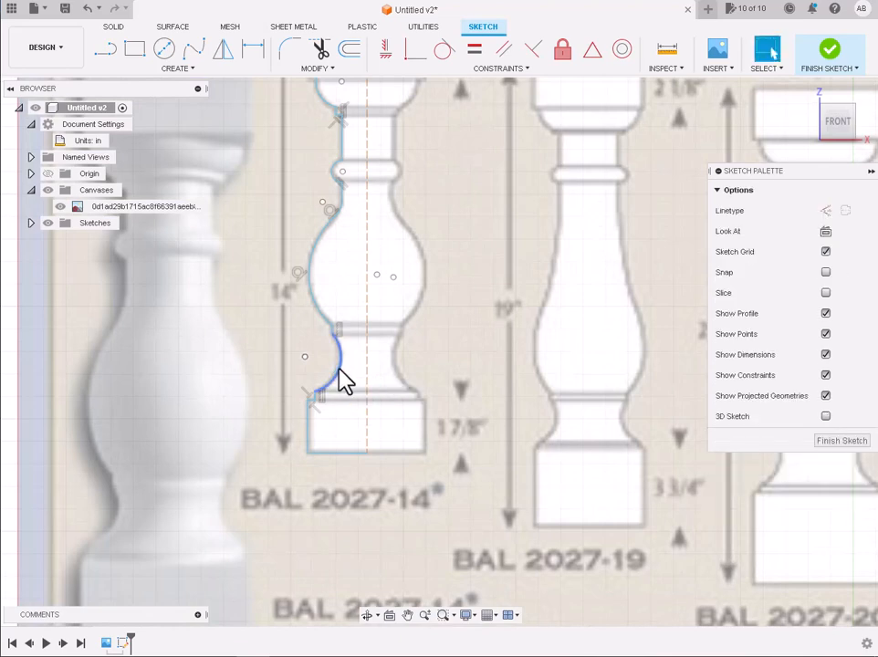
scroll(354, 370, "down", 3)
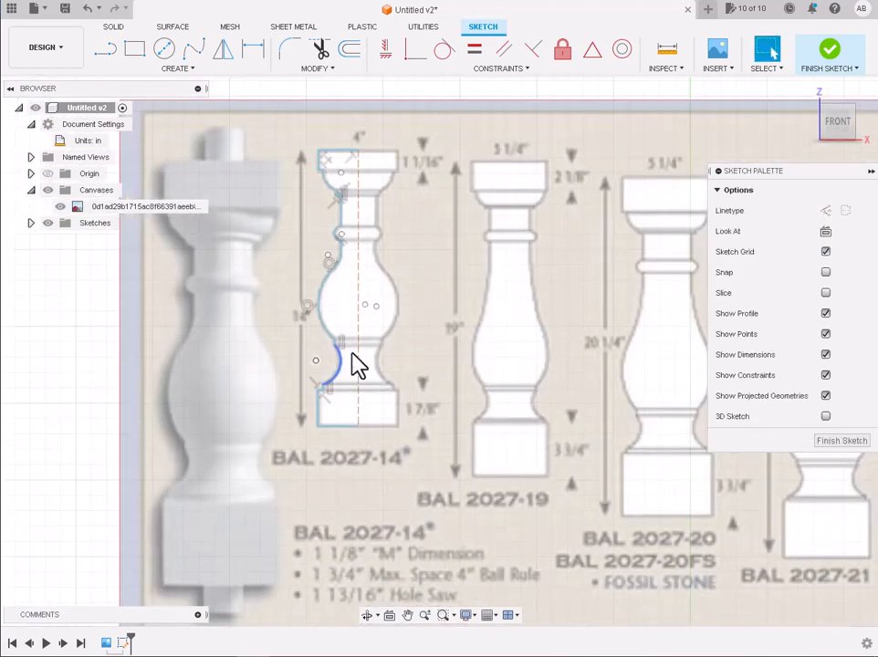
left_click(829, 59)
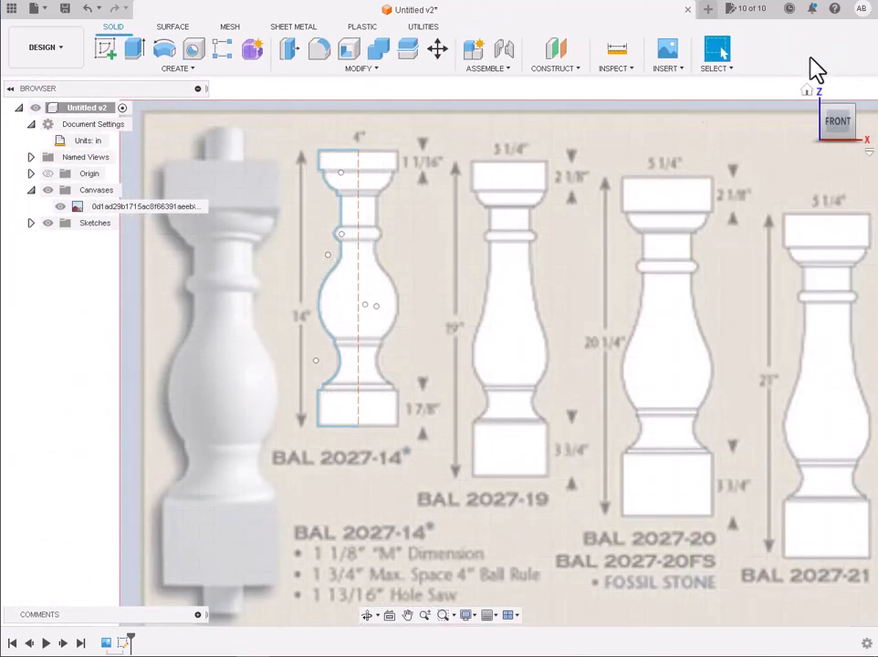
Step: Show the individual sketches contained in the design's browser tree
left_click(359, 183)
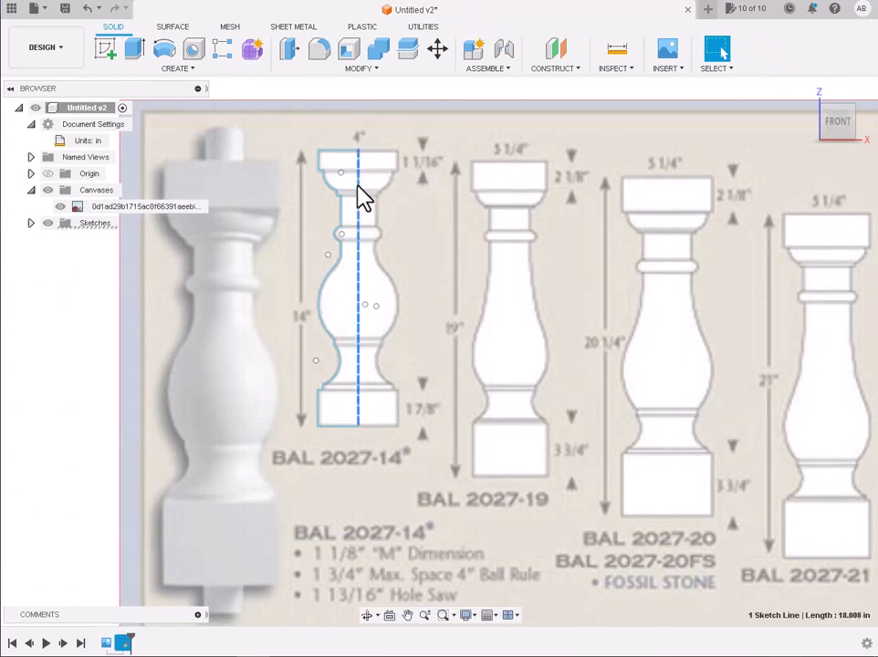
left_click(408, 165)
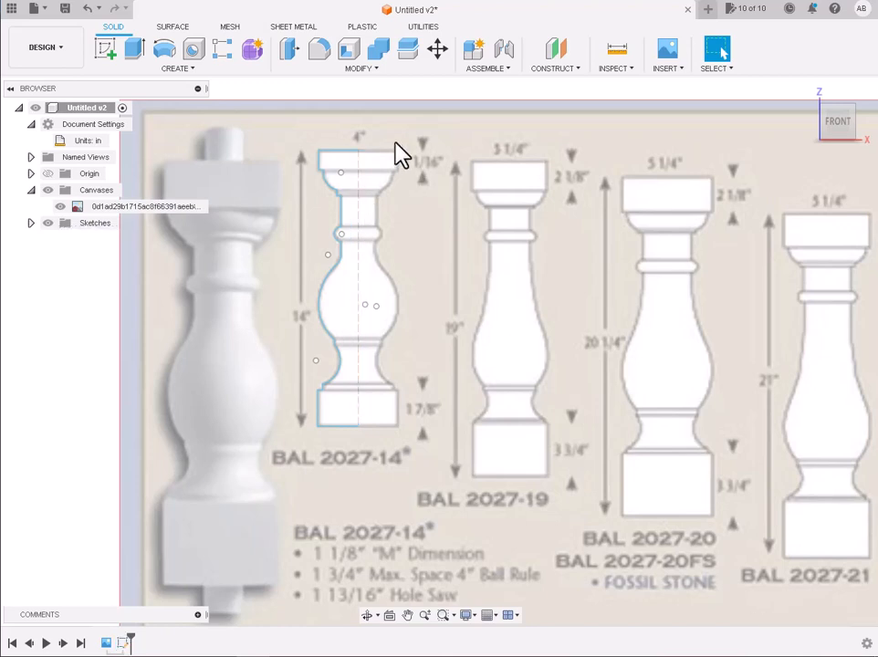
scroll(399, 152, "up", 3)
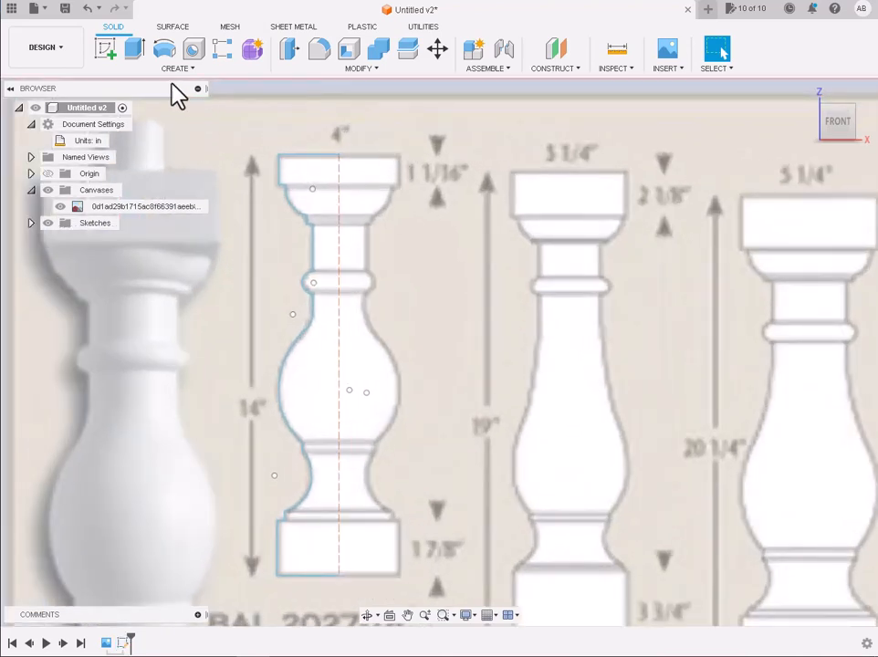
left_click(30, 223)
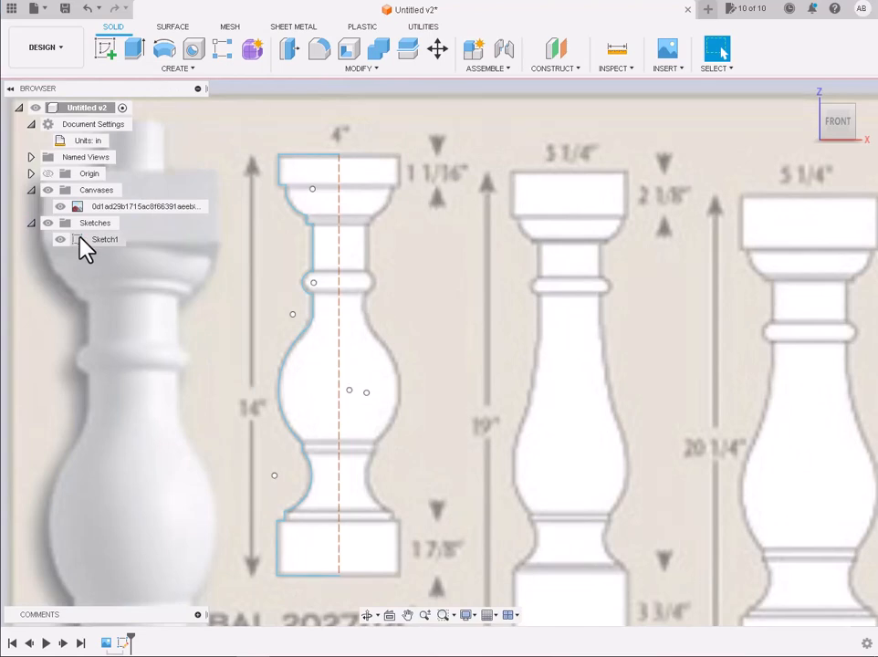
Step: Try to revolve the open half-profile around the dashed centerline as a new body
double_click(307, 157)
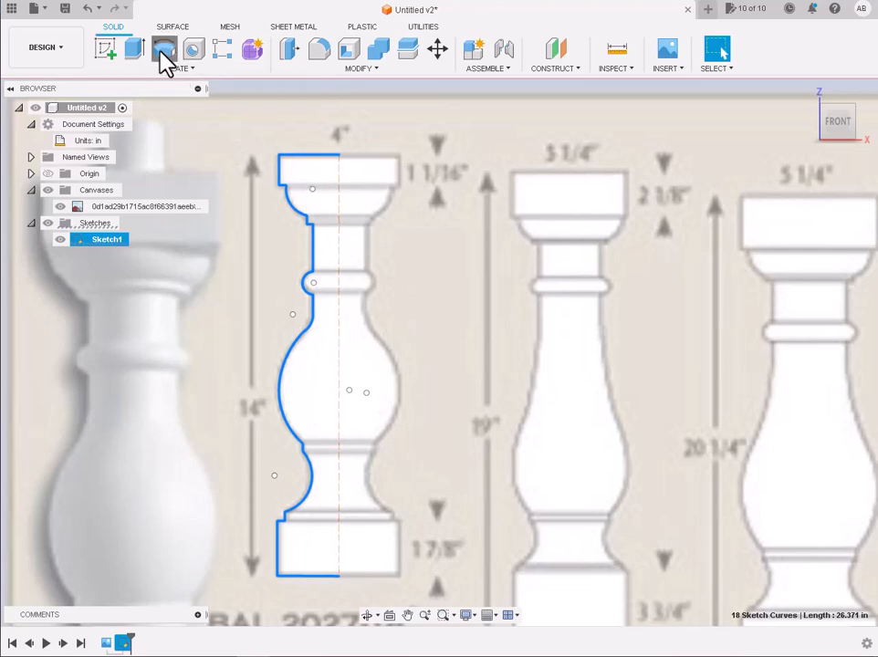
left_click(164, 60)
left_click(274, 159)
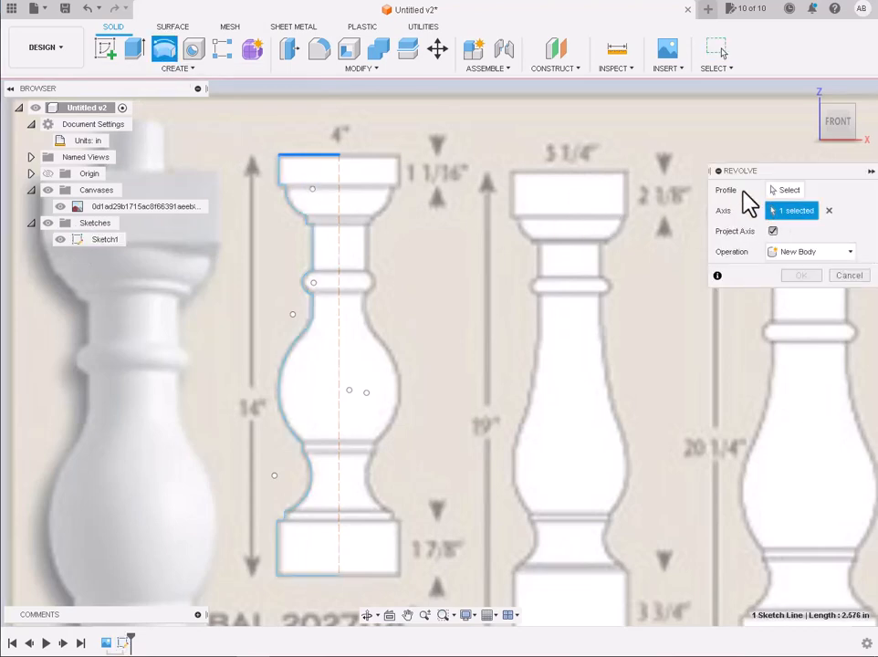
left_click(783, 192)
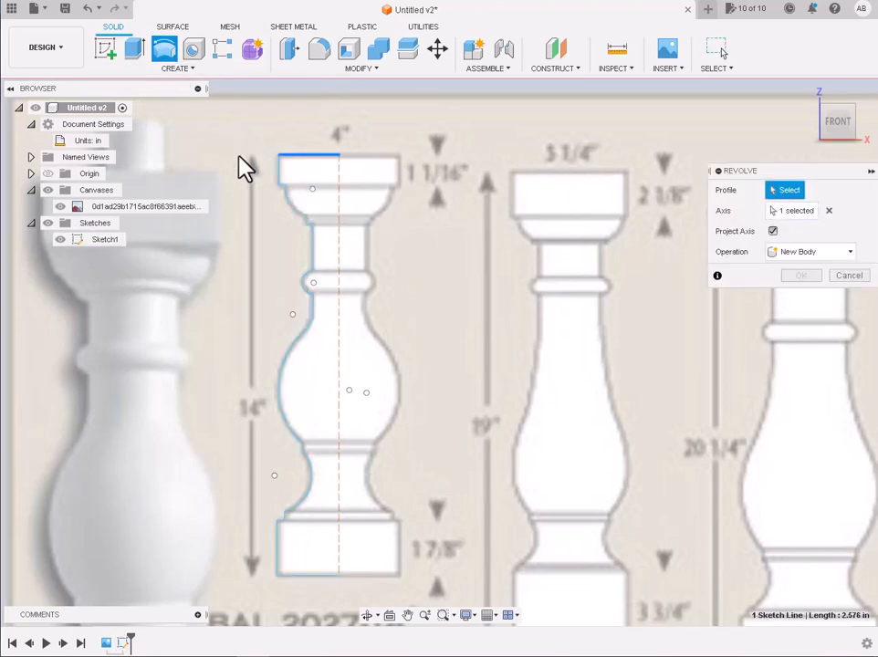
left_click(829, 210)
double_click(326, 171)
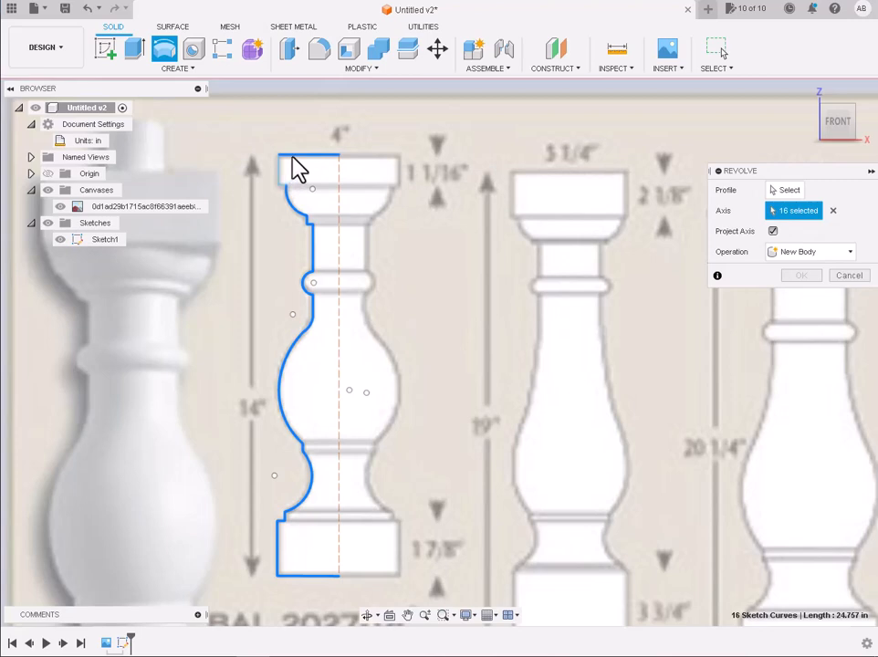
left_click(295, 169)
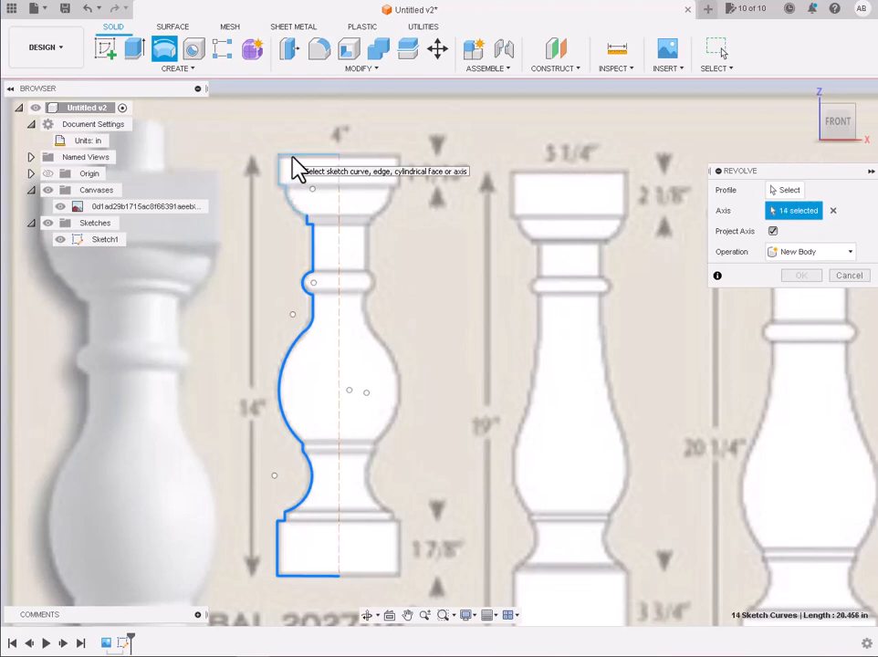
scroll(293, 169, "up", 3)
scroll(294, 168, "down", 5)
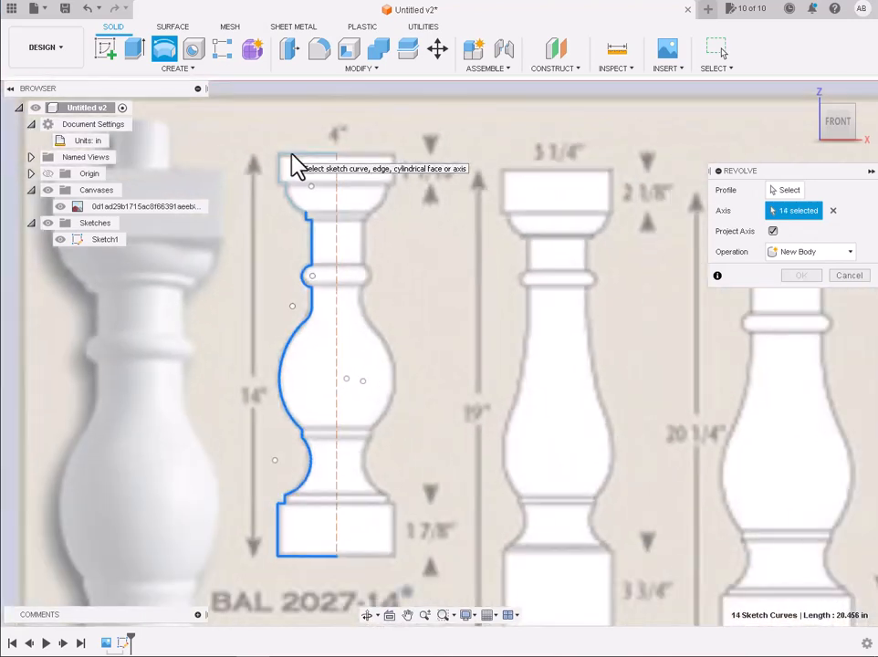
left_click(833, 210)
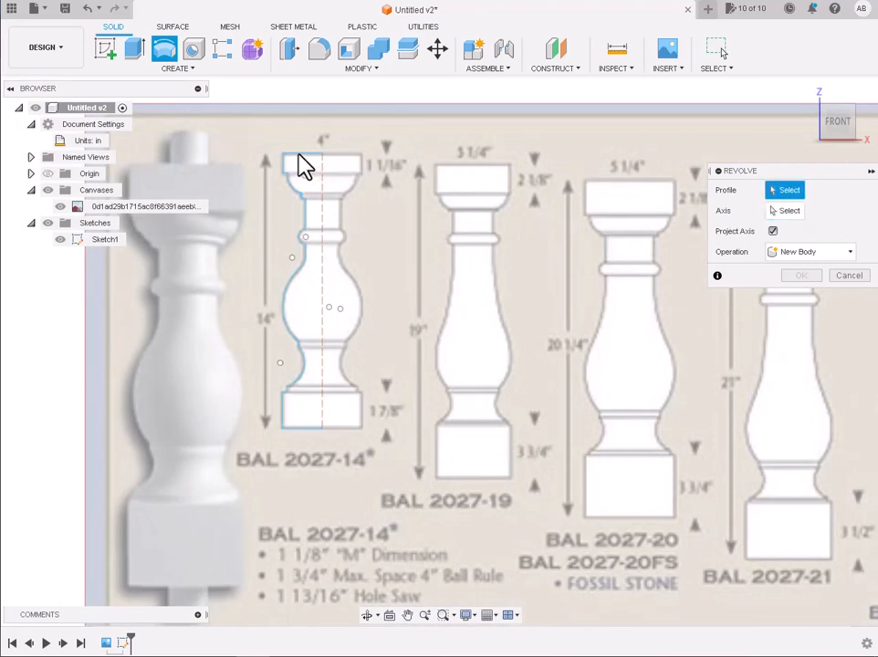
scroll(299, 166, "up", 4)
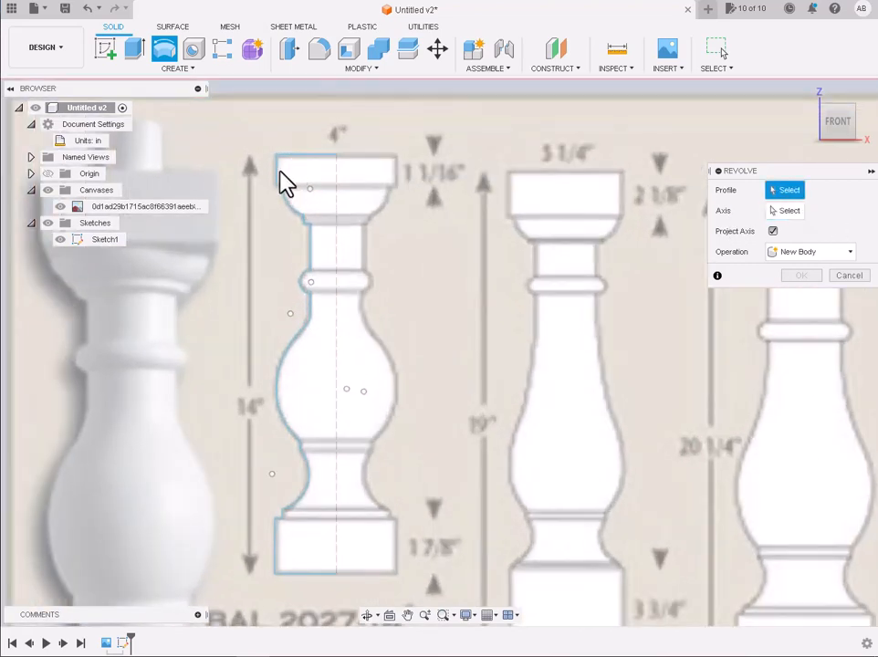
left_click(790, 210)
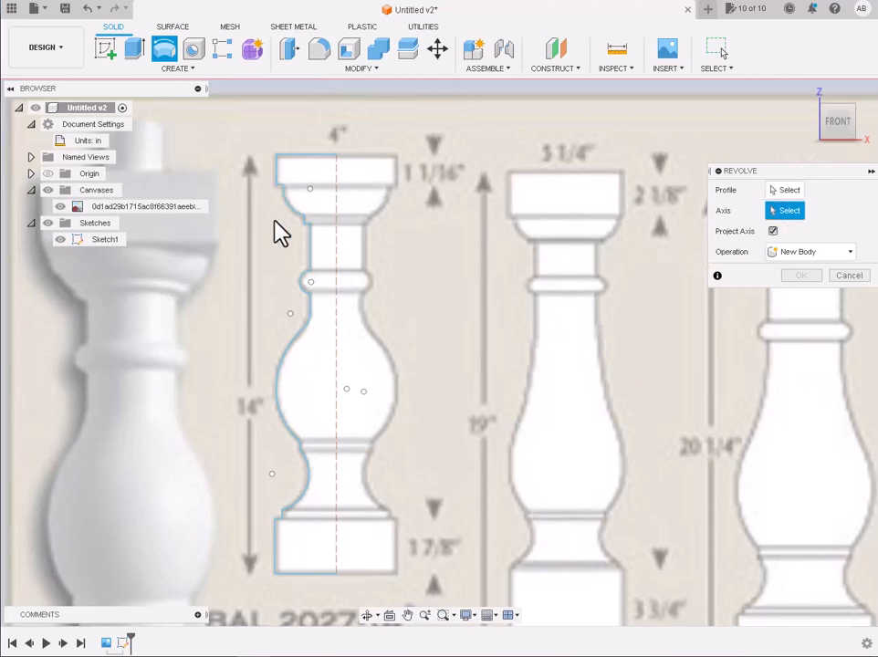
left_click(337, 231)
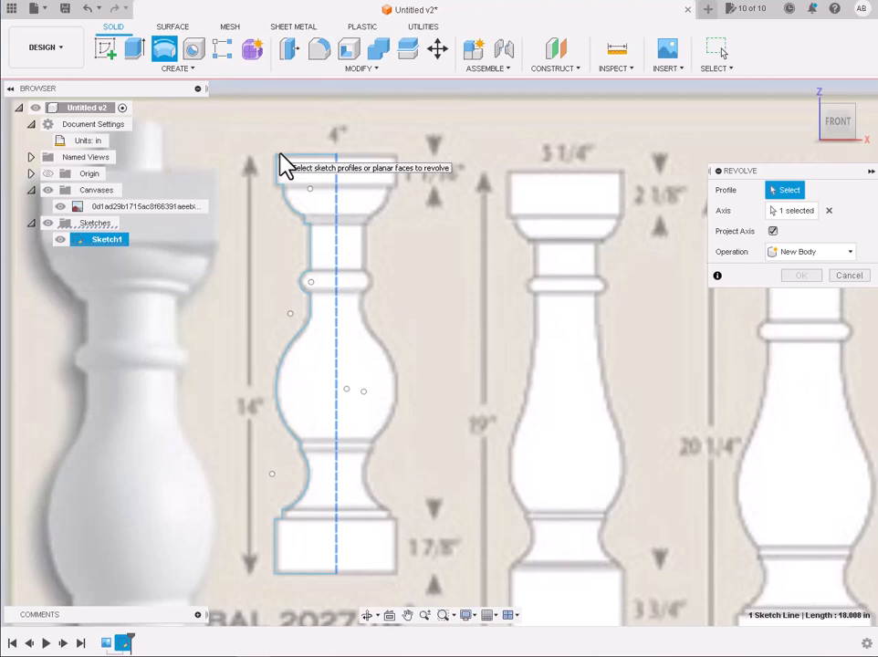
key("Escape")
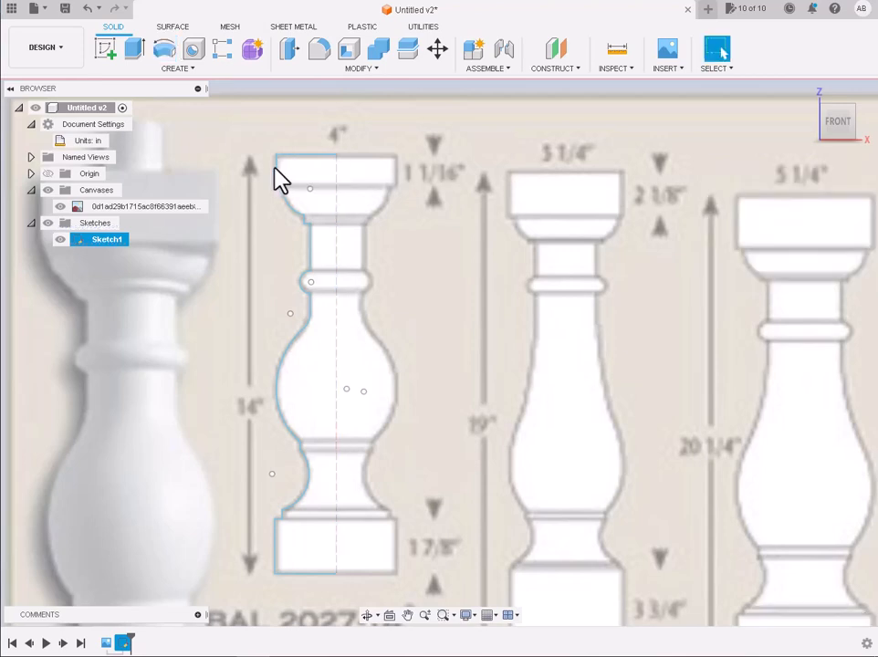
Step: Reopen Sketch1 for editing, close the half-profile with a line along the centerline from top edge to bottom edge, and finish the sketch
right_click(94, 240)
left_click(112, 283)
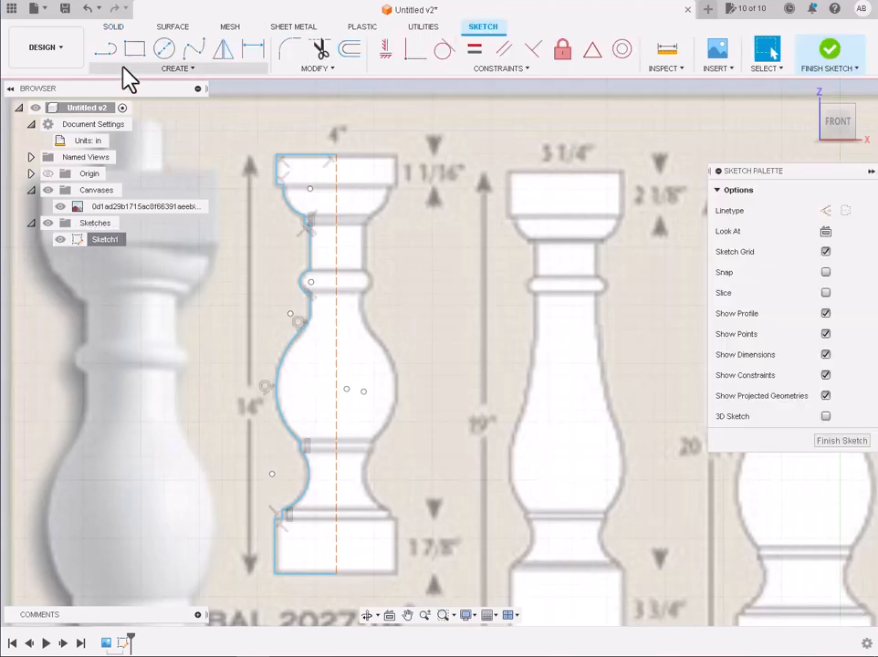
left_click(337, 159)
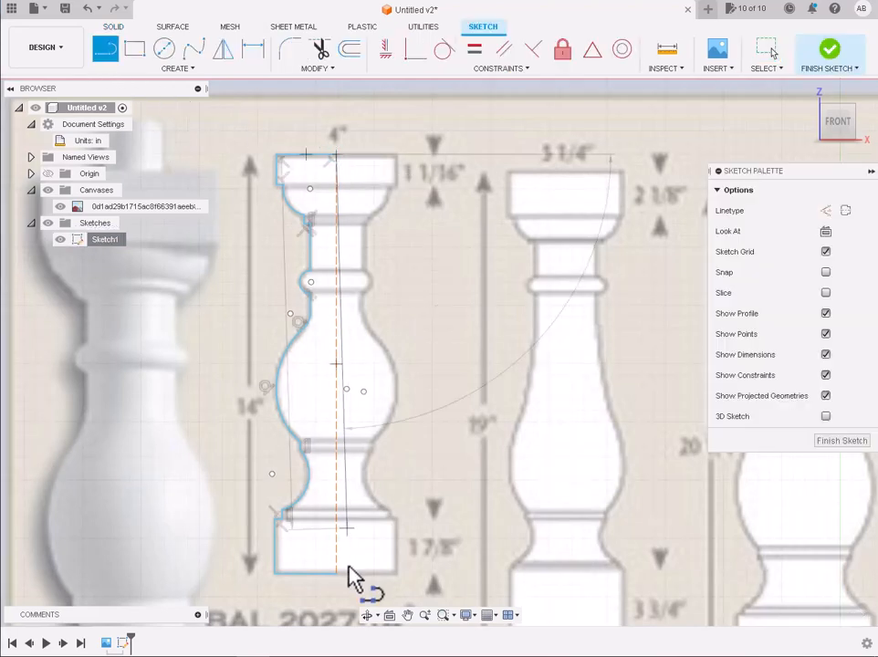
double_click(338, 584)
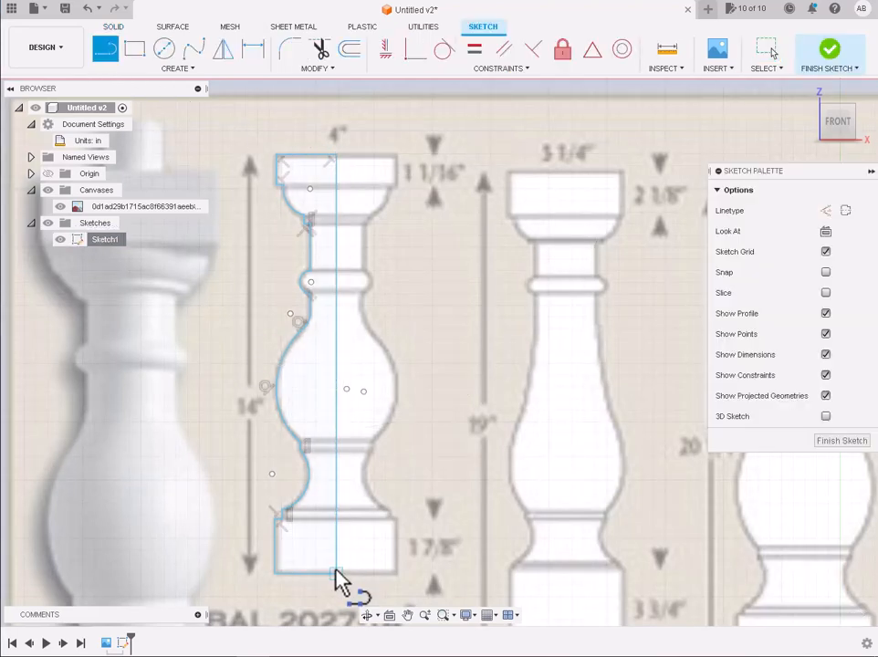
key("Escape")
left_click(831, 56)
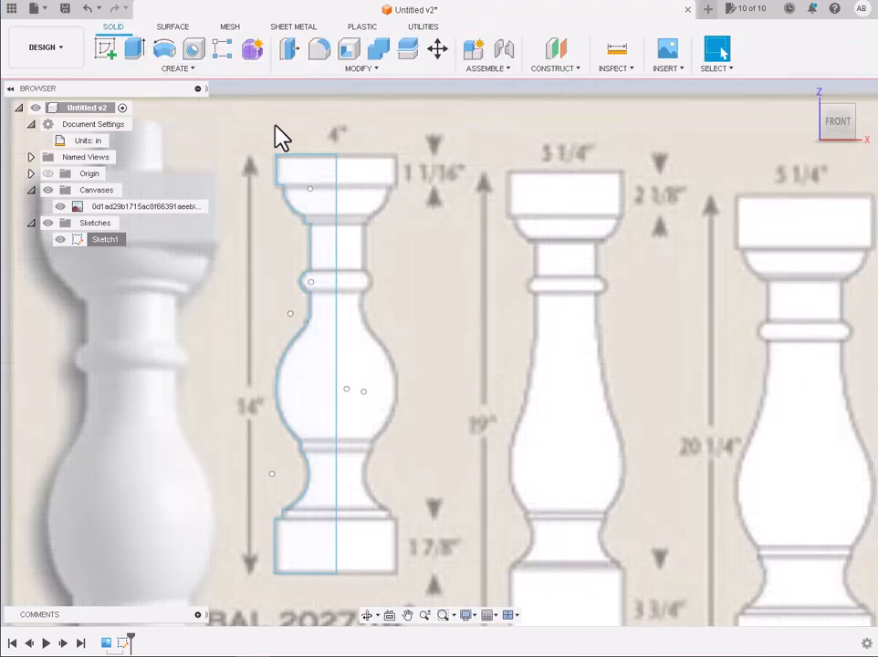
double_click(297, 157)
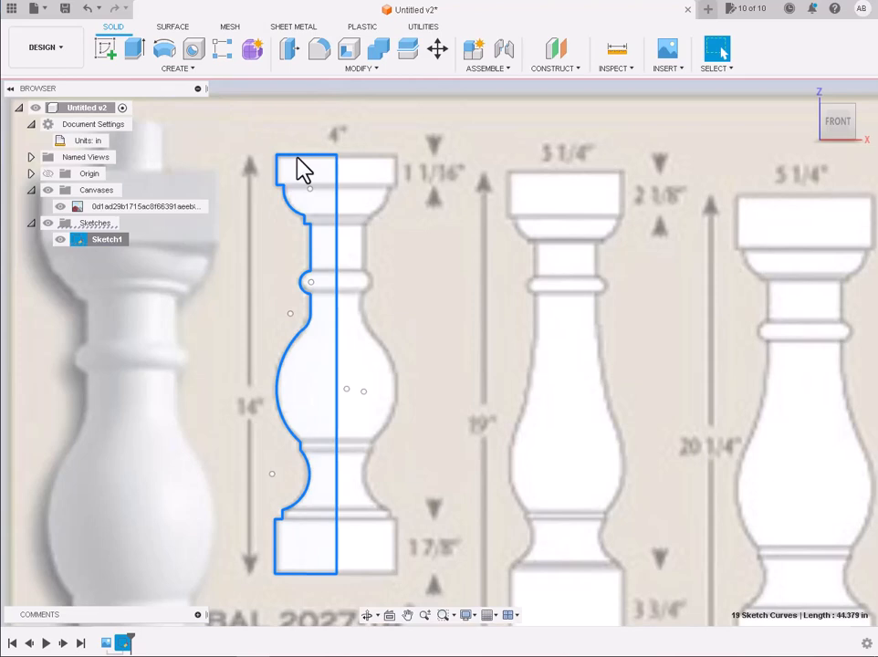
left_click(337, 192, "ctrl")
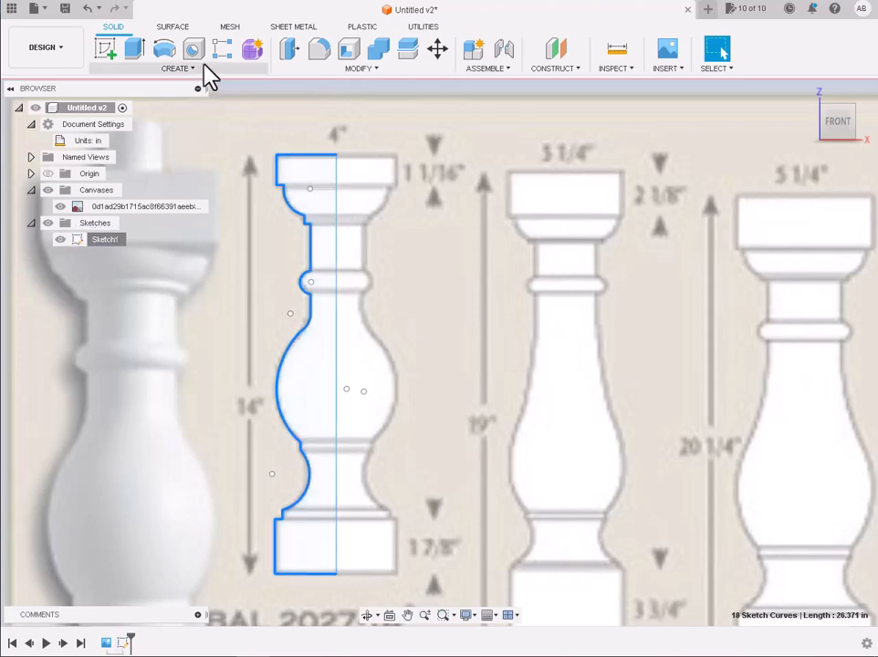
left_click(168, 51)
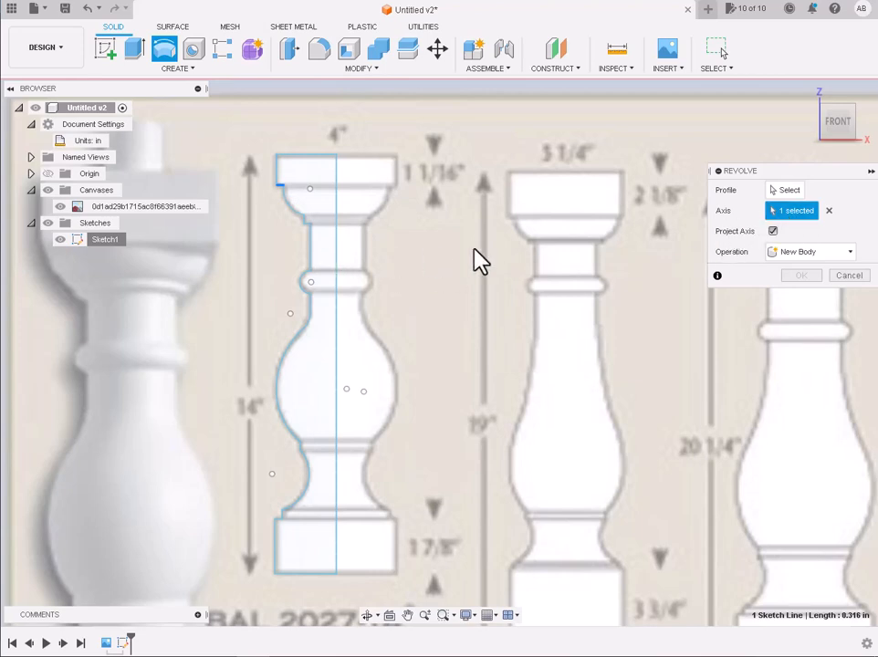
left_click(829, 211)
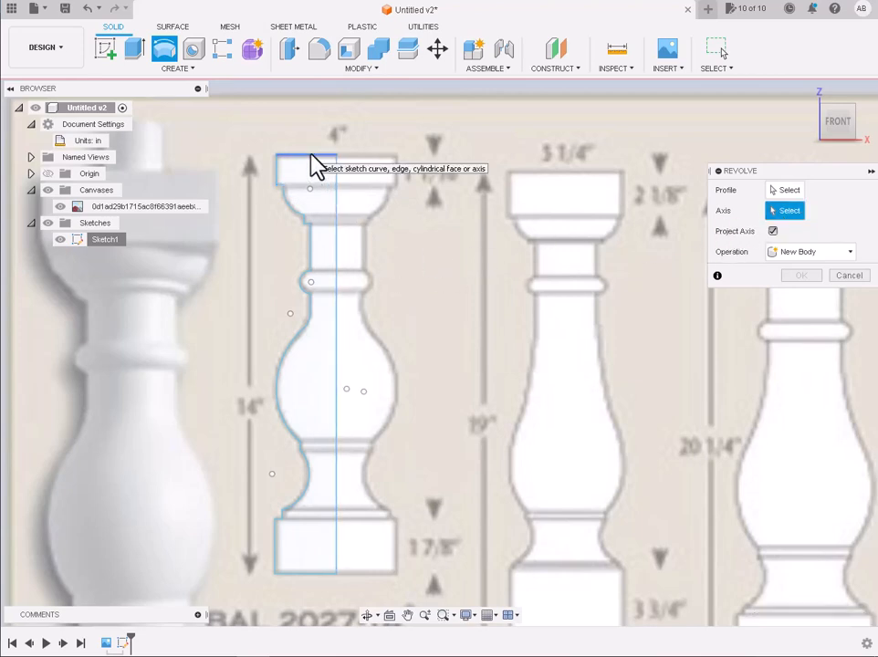
left_click(340, 193)
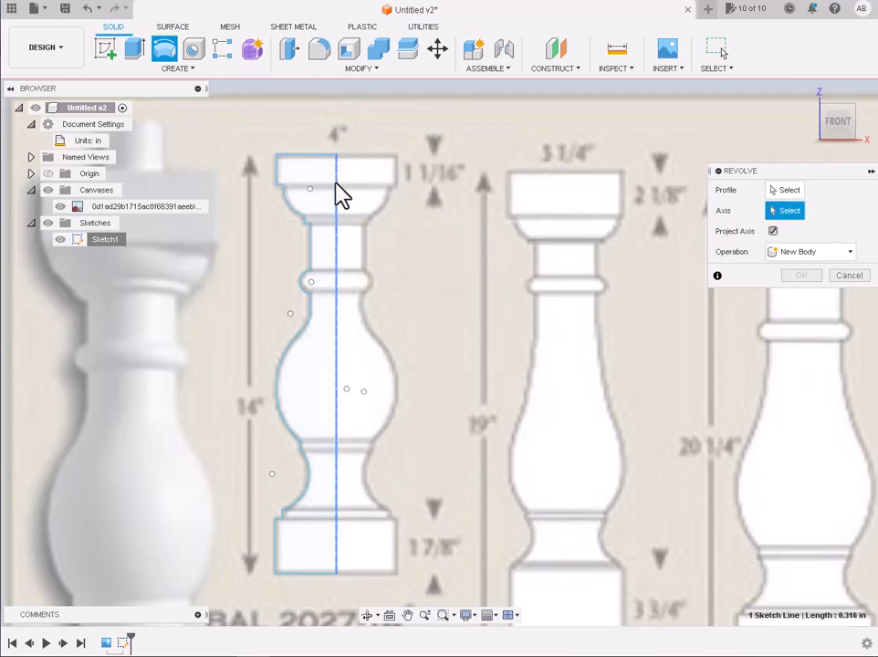
left_click(784, 190)
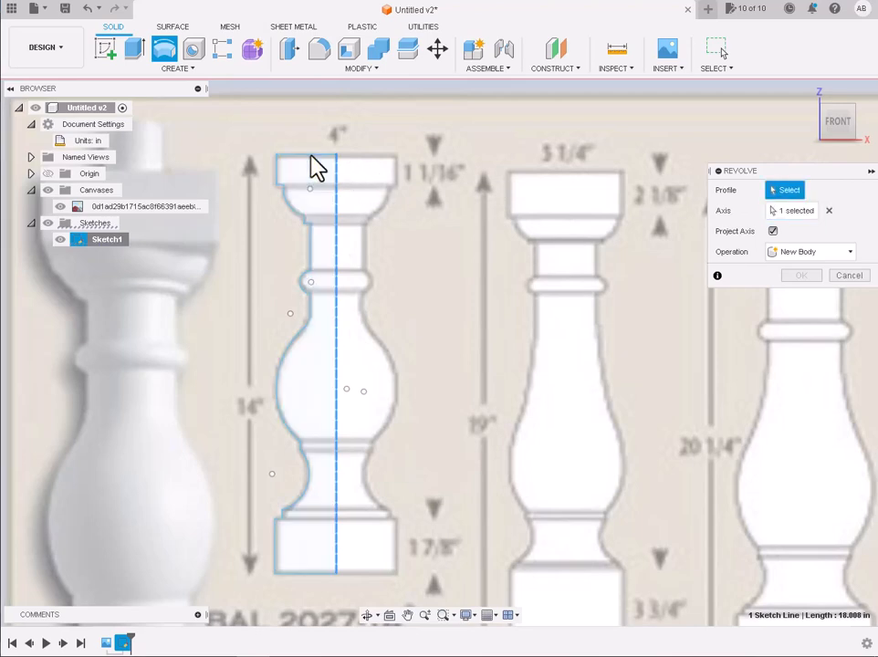
key("Escape")
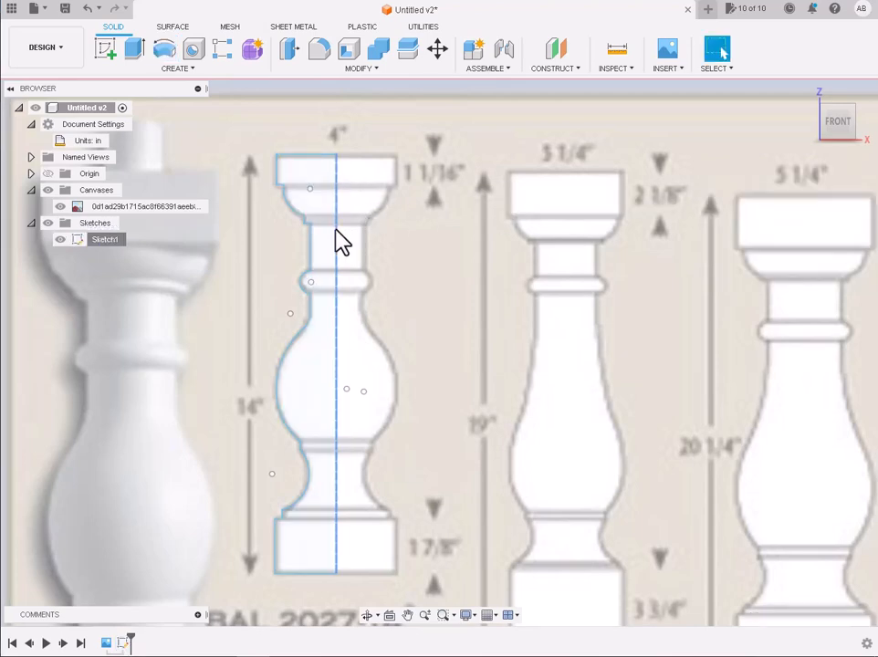
Step: Delete the overlapping solid line and dashed construction line that run along the 14-inch baluster's centerline
left_click(335, 230)
scroll(335, 230, "up", 5)
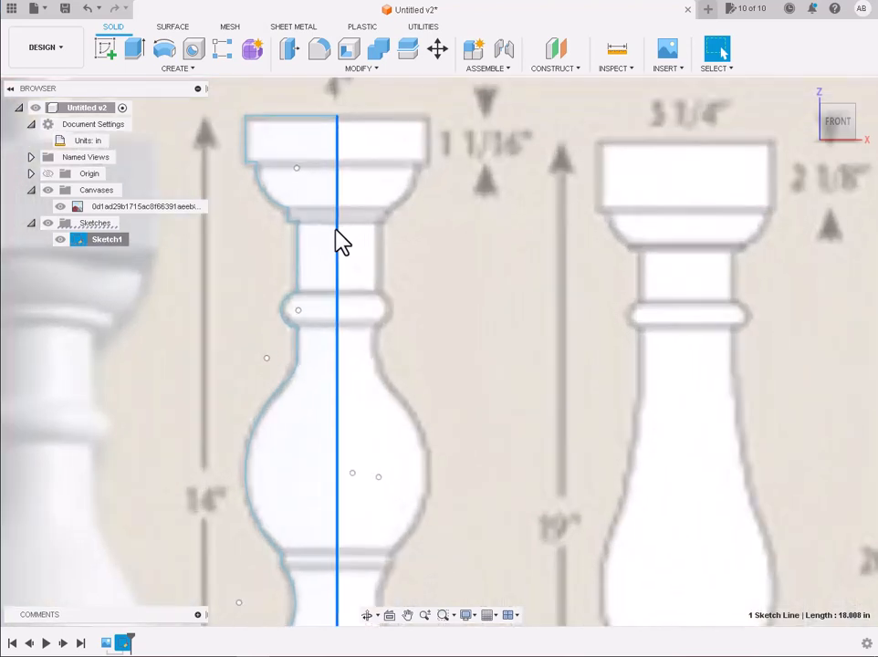
left_click(357, 260)
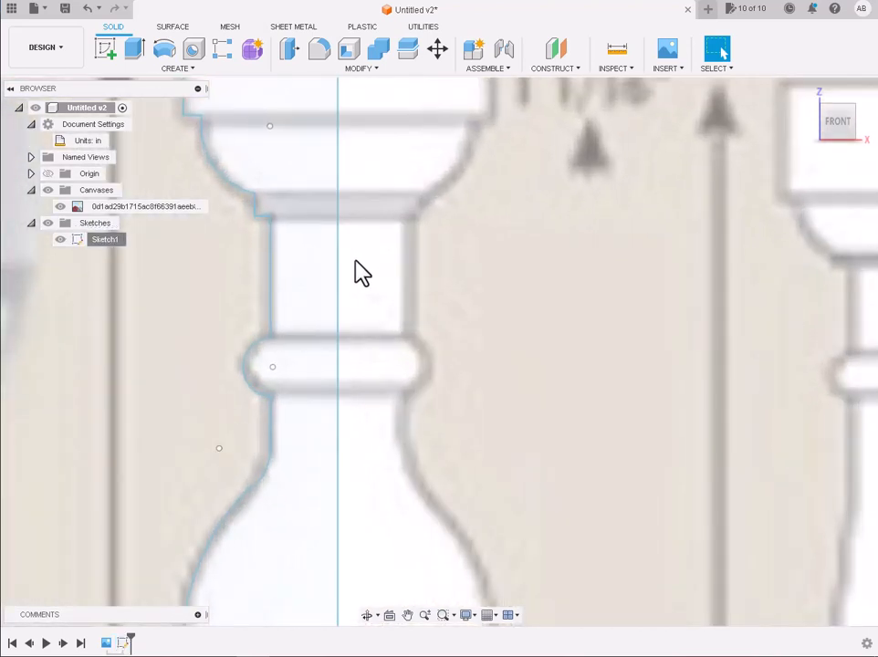
scroll(363, 271, "up", 4)
left_click(289, 290)
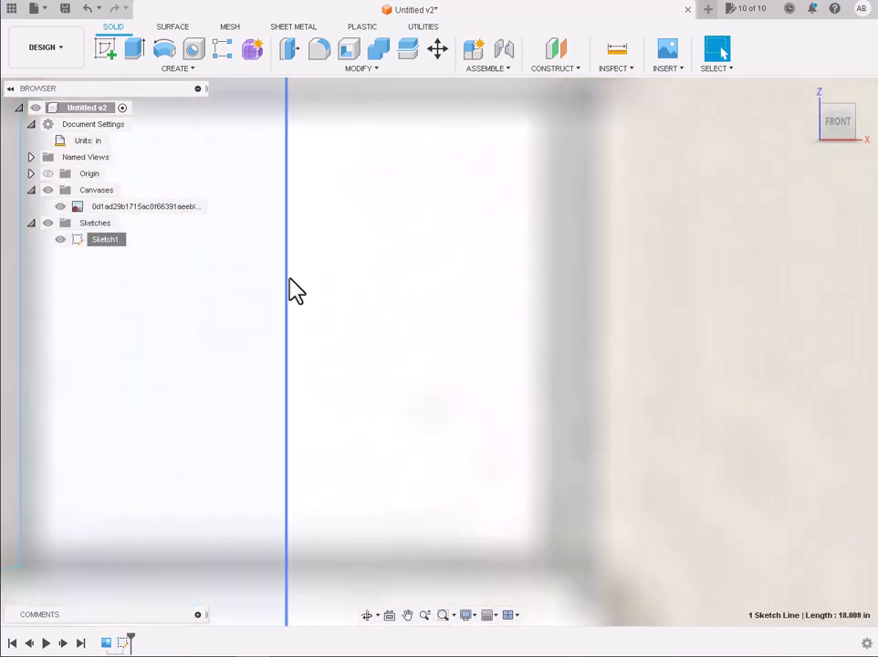
key("x")
left_click(285, 278)
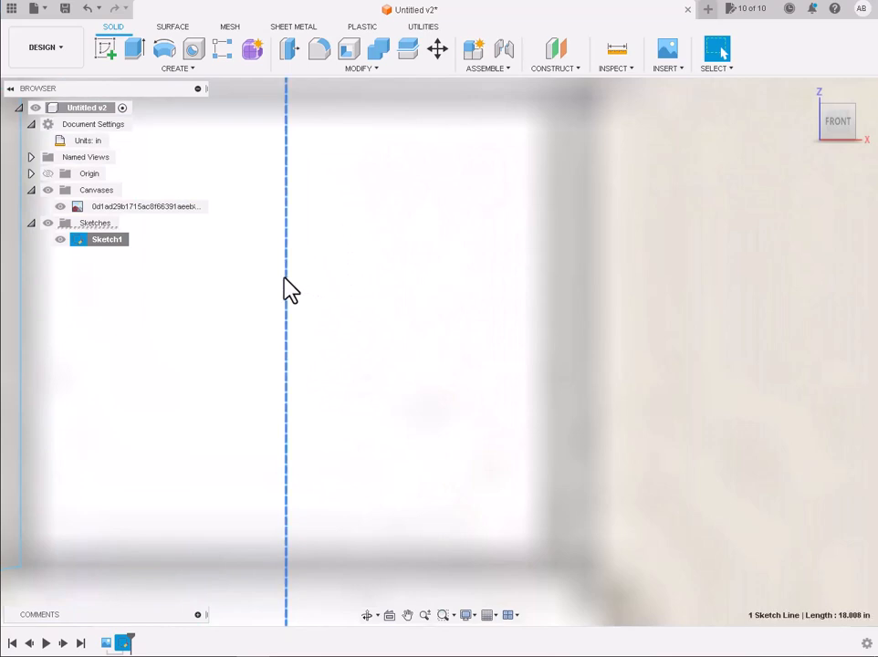
scroll(285, 278, "down", 3)
key("Delete")
scroll(284, 279, "down", 1)
scroll(290, 290, "down", 4)
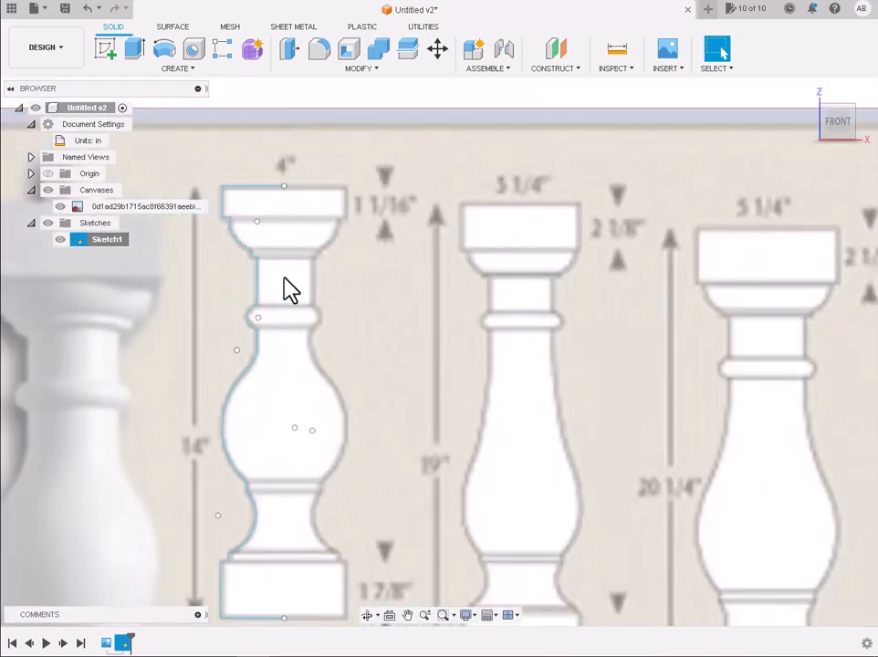
Step: Reopen Sketch1, which holds the baluster half-profile, for editing
right_click(91, 246)
right_click(88, 247)
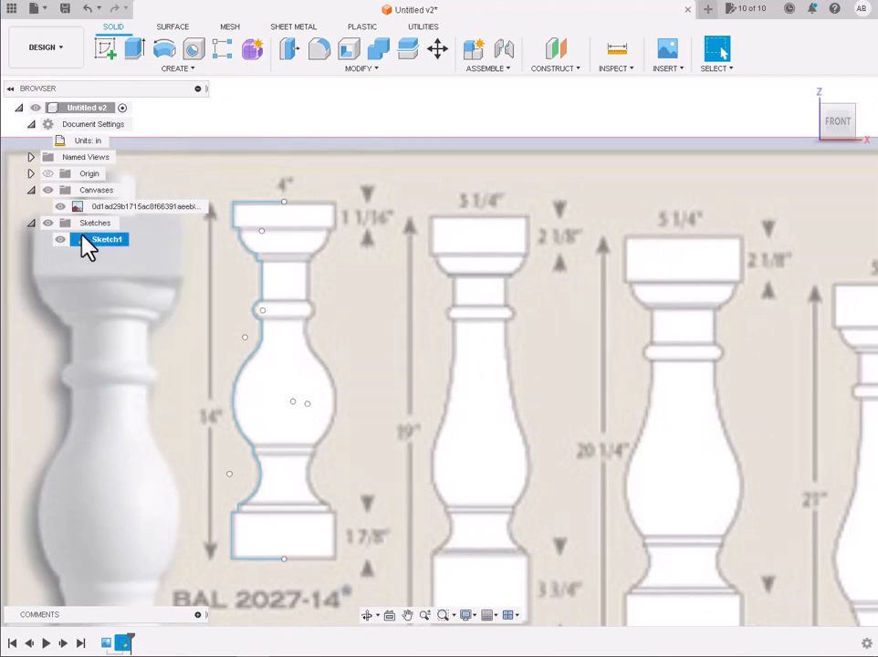
left_click(74, 241)
right_click(81, 242)
left_click(23, 307)
left_click(86, 248)
right_click(79, 241)
left_click(56, 292)
left_click(250, 203)
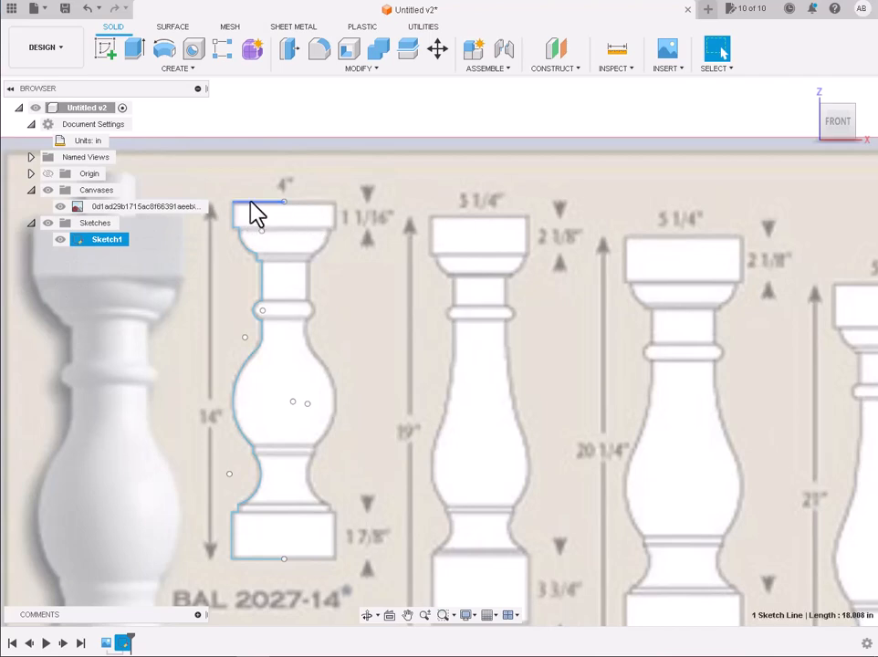
right_click(257, 213)
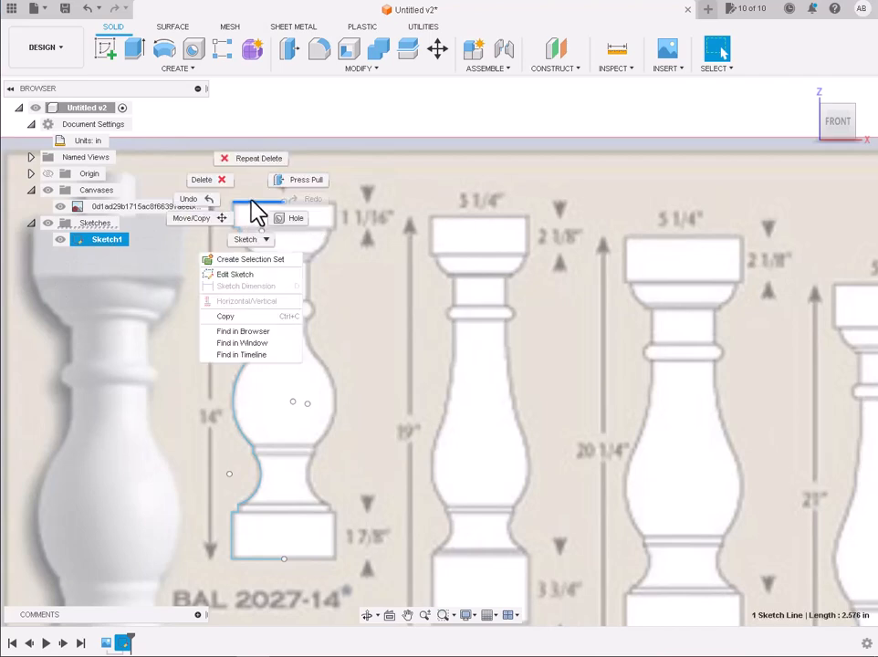
left_click(247, 275)
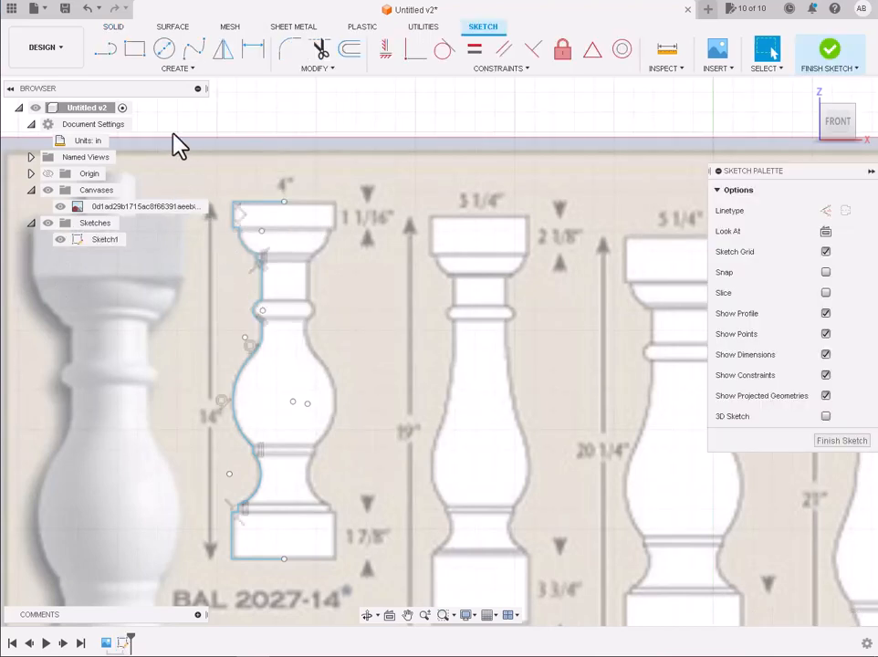
Step: Close the half-profile with a single vertical line from the top edge's inner endpoint to the bottom edge's inner endpoint, and finish the sketch
left_click(105, 50)
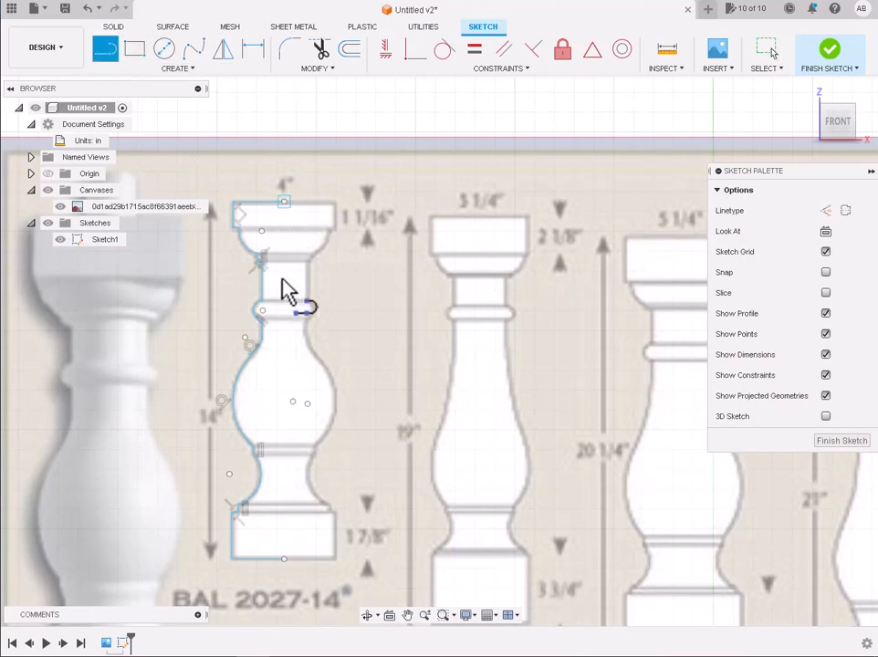
left_click(284, 201)
left_click(285, 561)
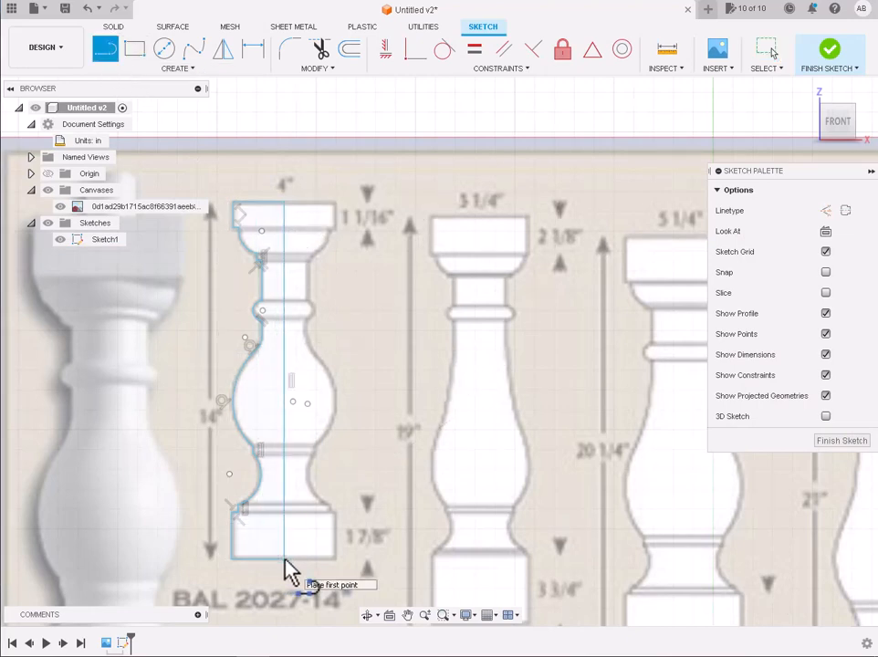
key("Escape")
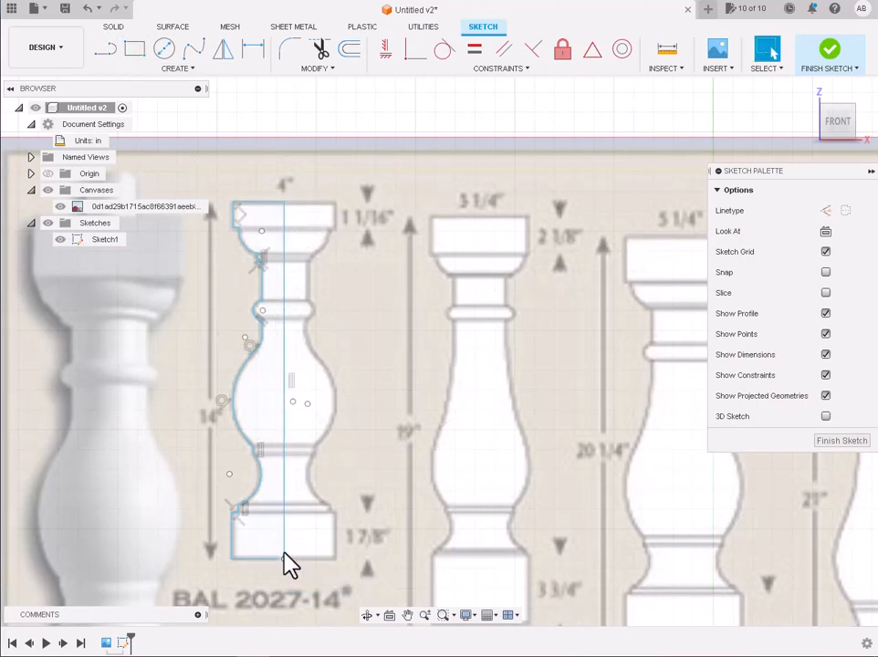
left_click(830, 55)
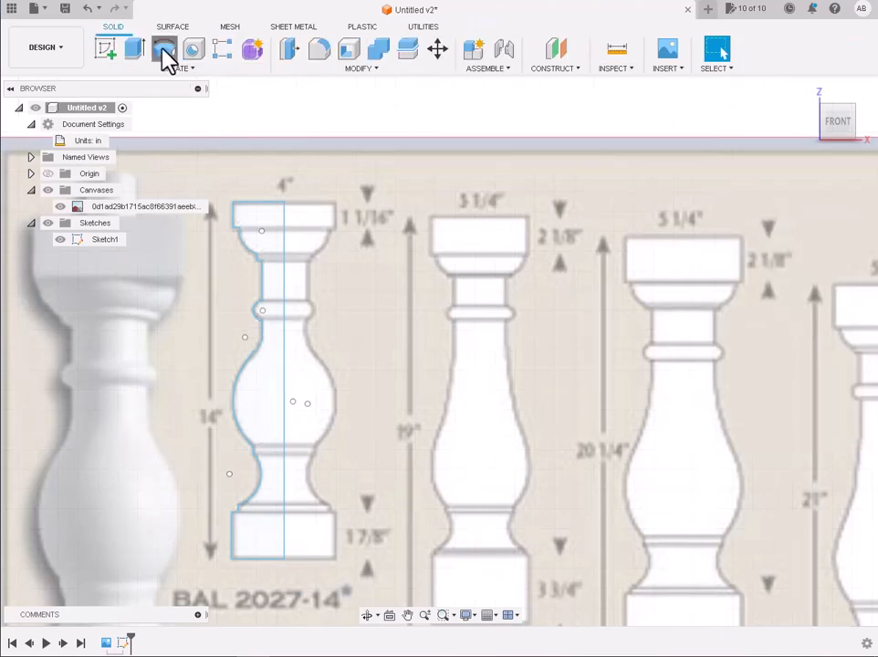
left_click(164, 51)
left_click(255, 213)
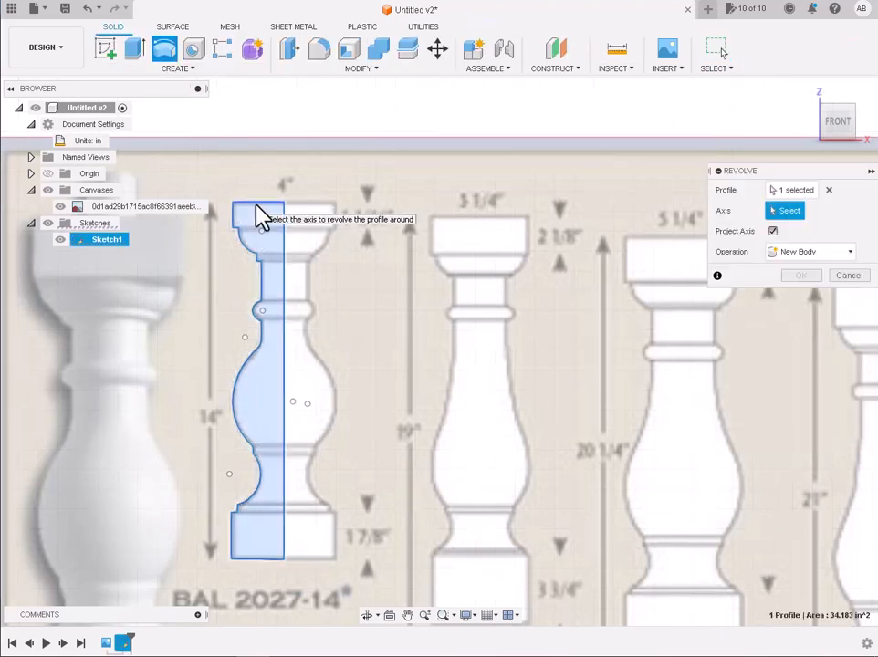
left_click(258, 217)
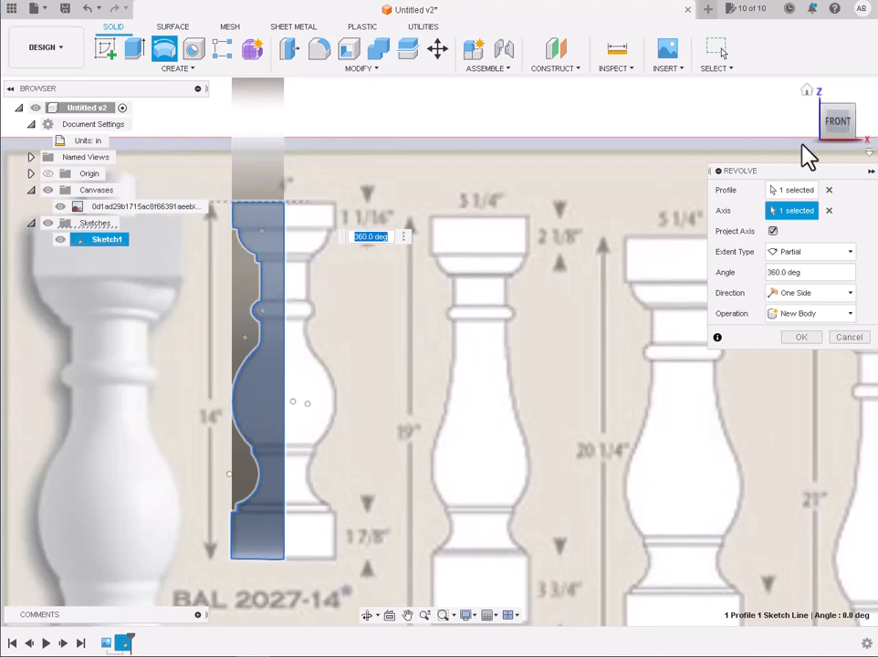
key("Escape")
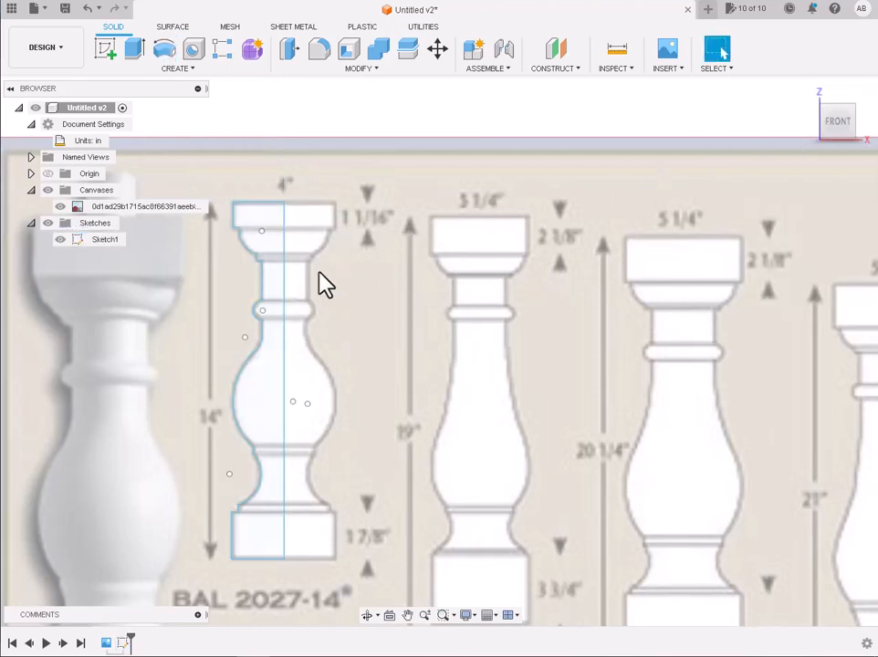
double_click(251, 215)
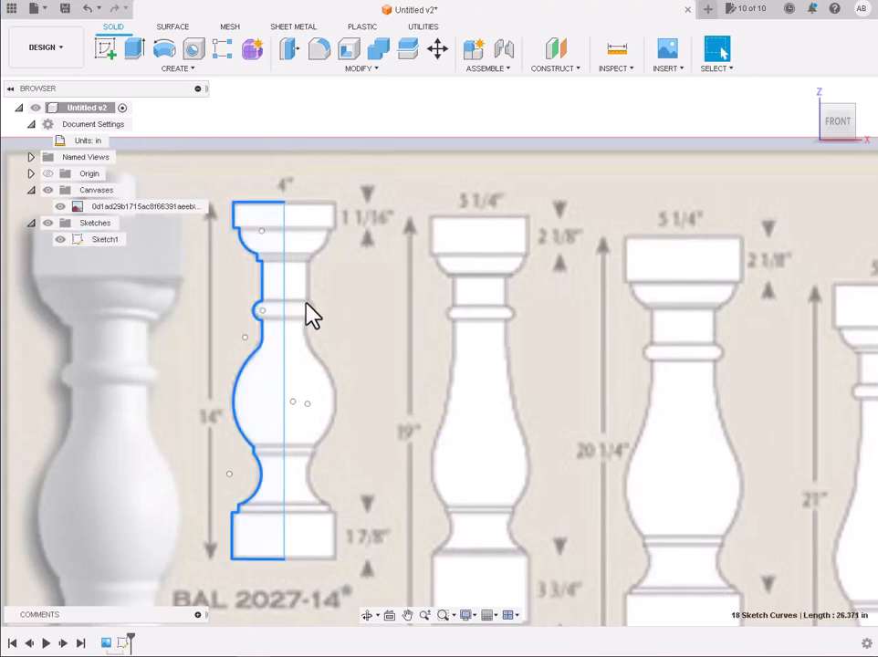
left_click(132, 51)
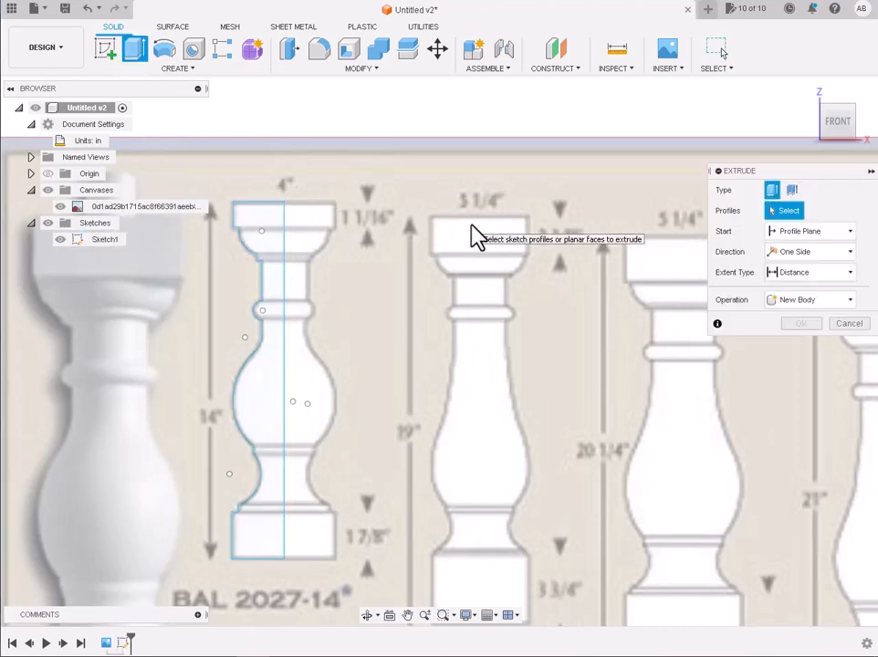
key("Escape")
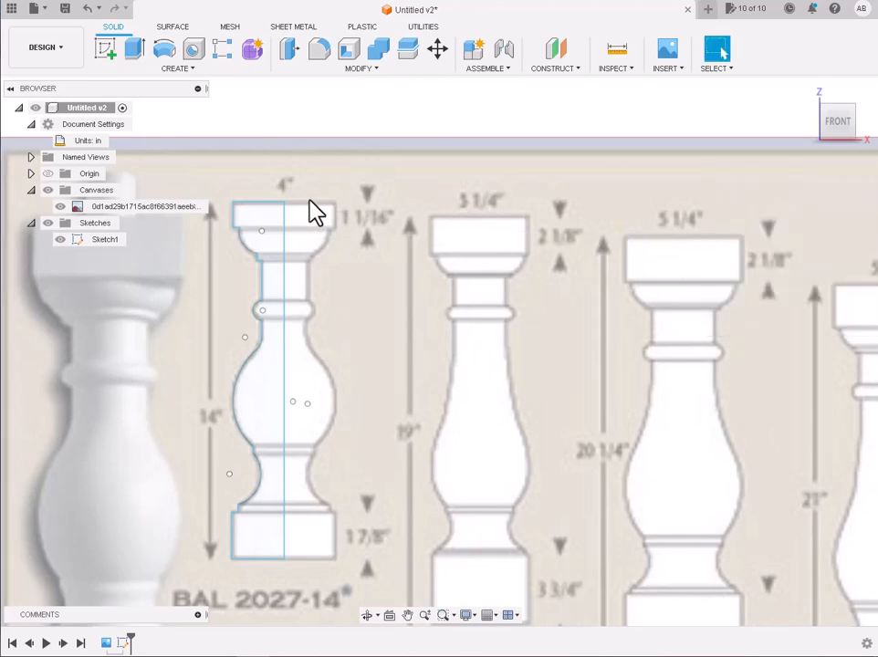
Step: Revolve the closed half-profile 360 degrees around its vertical centerline as a new body, and hide the canvas image
left_click(164, 50)
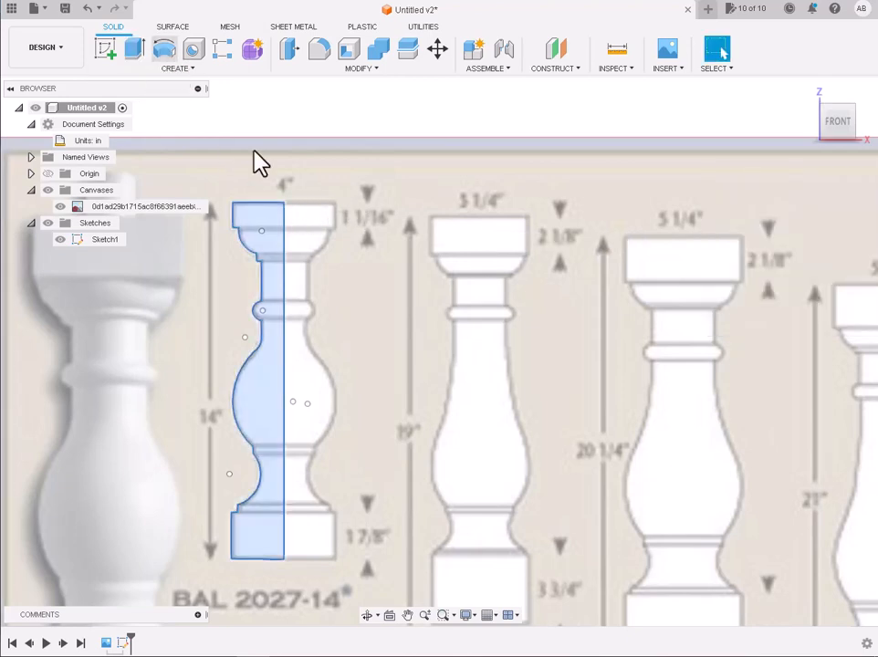
left_click(284, 242)
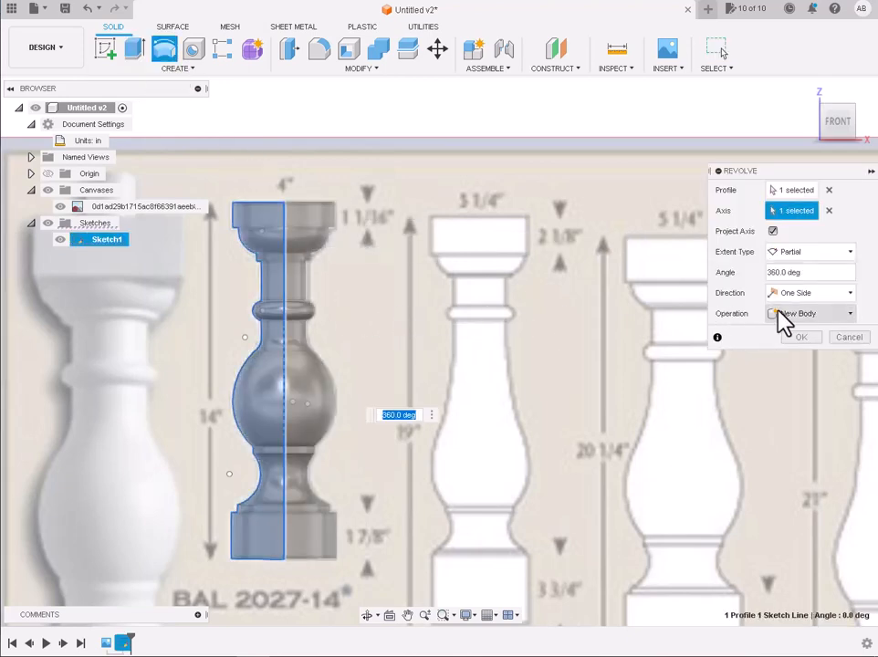
left_click(812, 96)
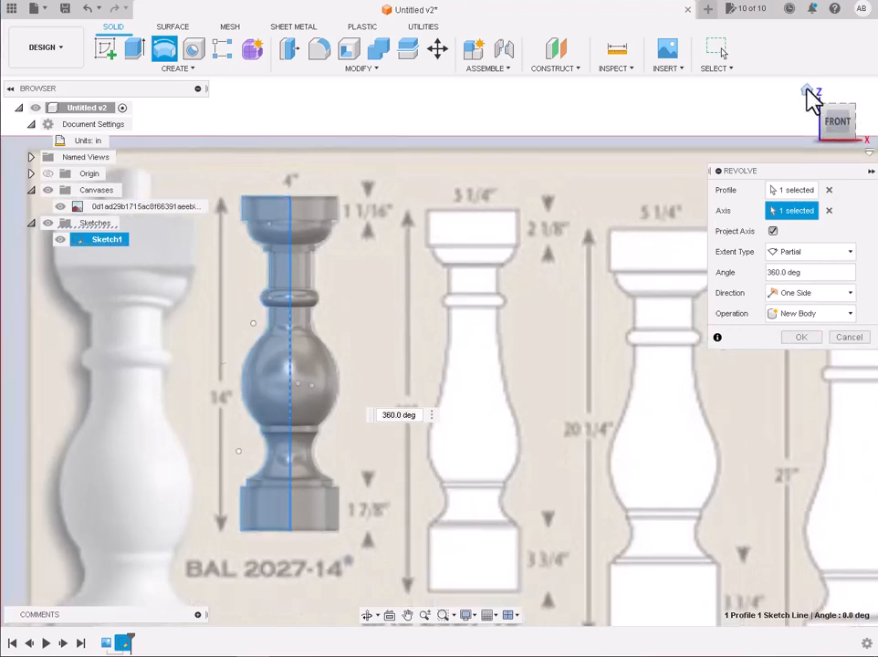
scroll(359, 128, "up", 5)
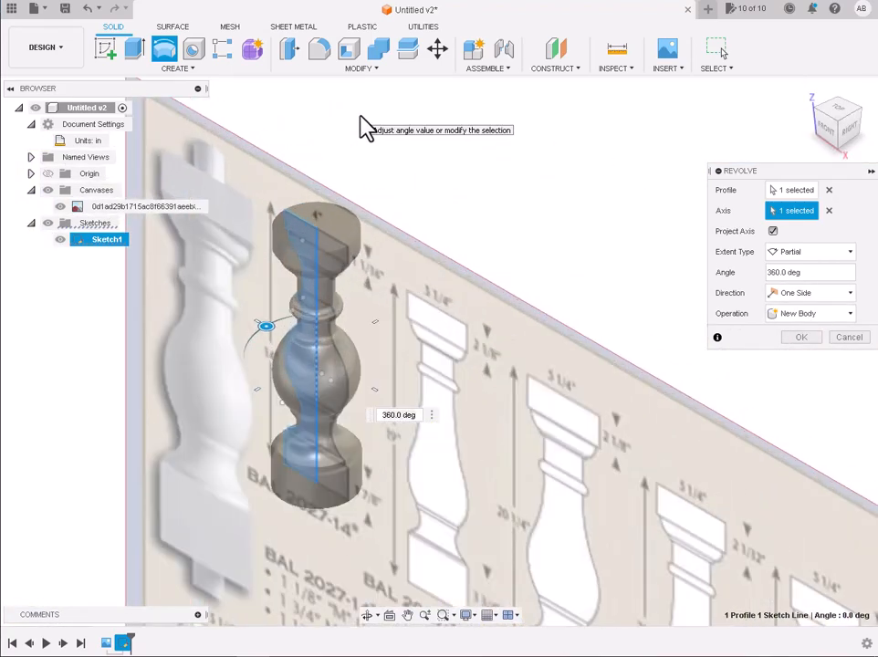
left_click(61, 206)
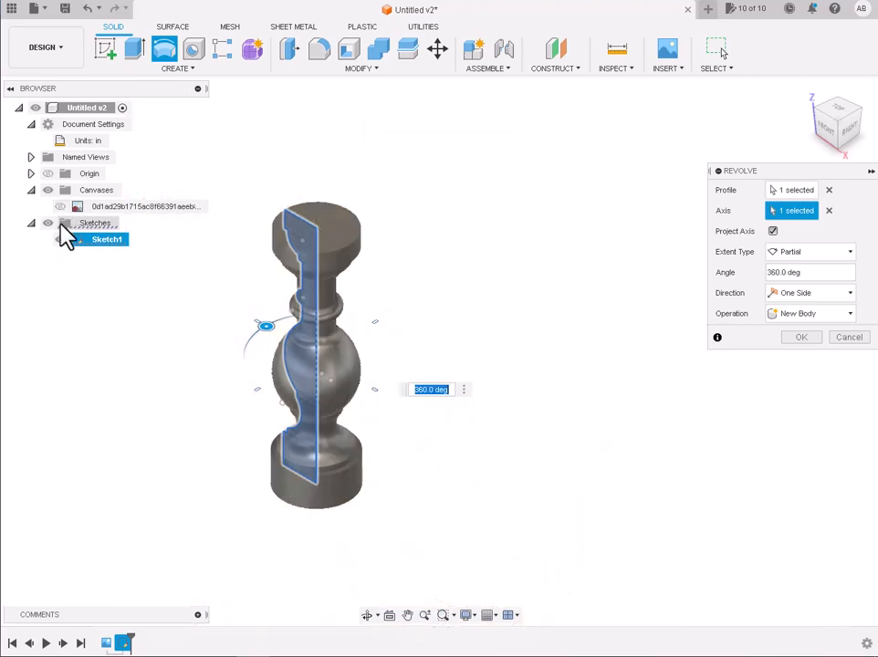
left_click(798, 339)
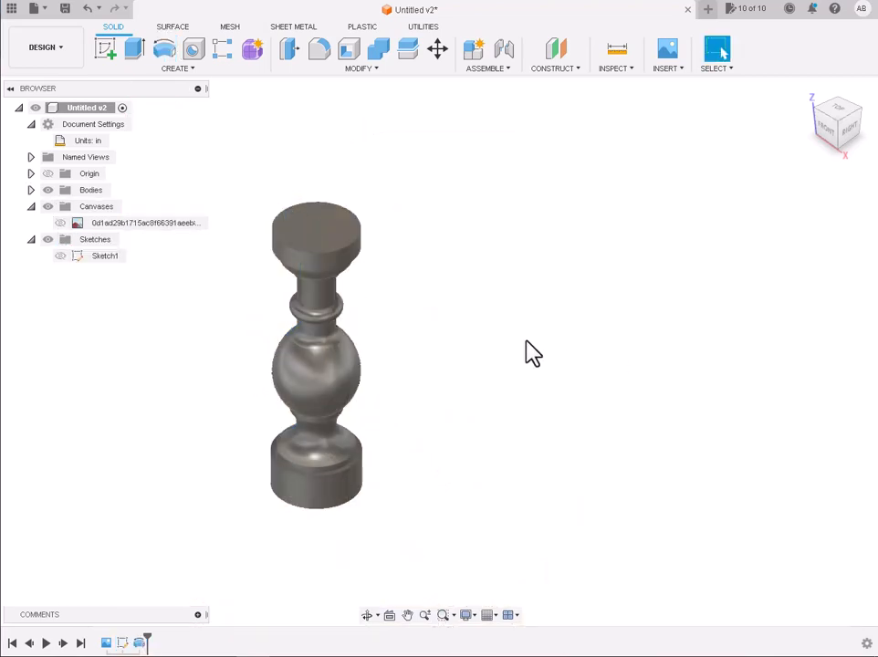
Step: Show the revolved baluster from the front and save the design
scroll(526, 349, "down", 3)
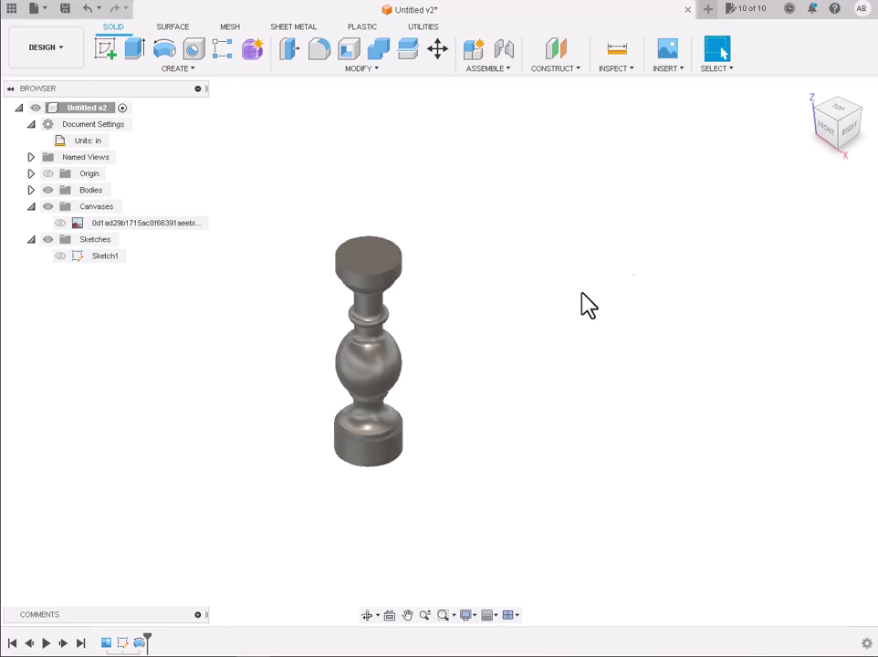
left_click(827, 128)
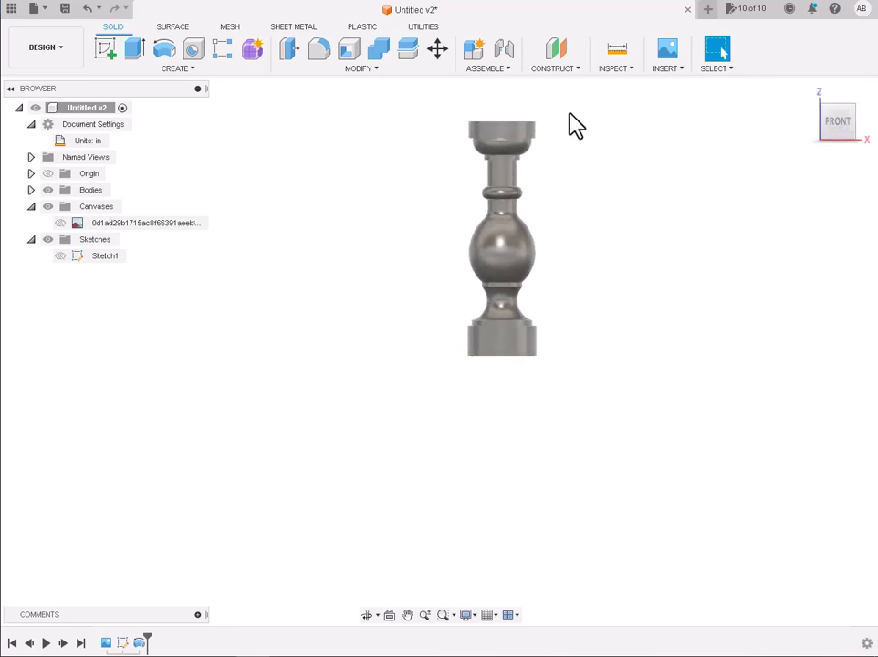
scroll(566, 126, "up", 3)
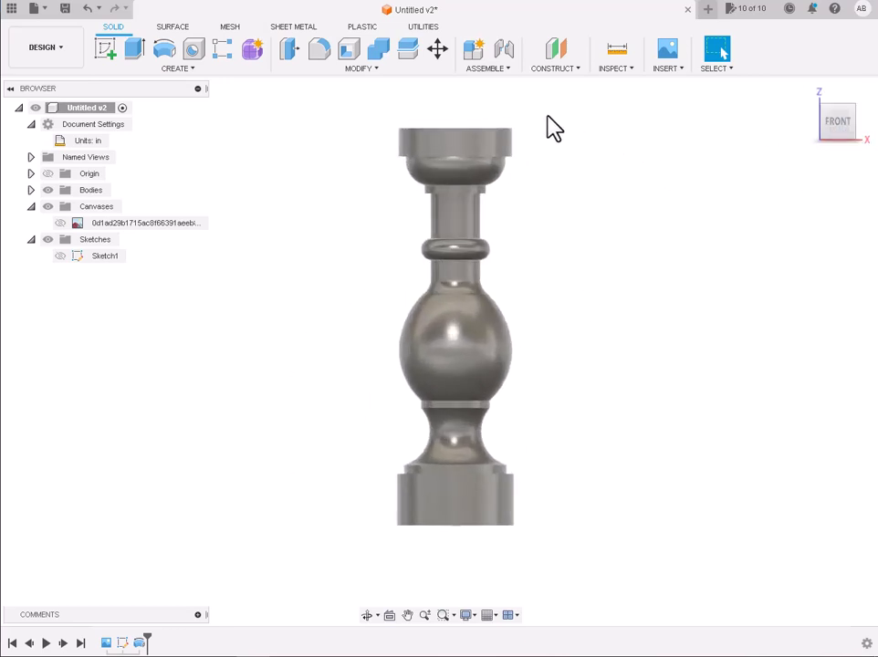
scroll(549, 117, "up", 1)
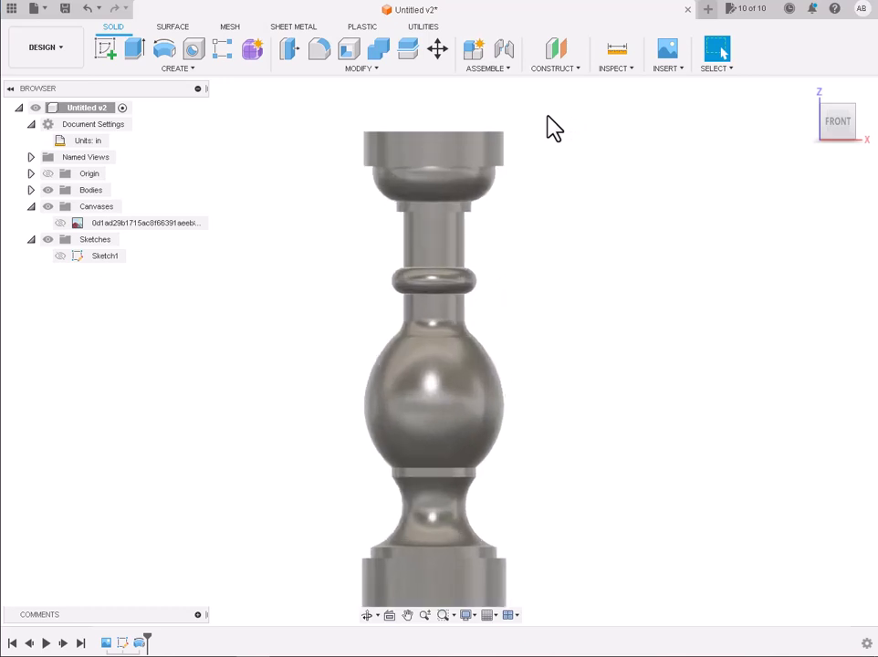
key("ctrl+s")
left_click(428, 359)
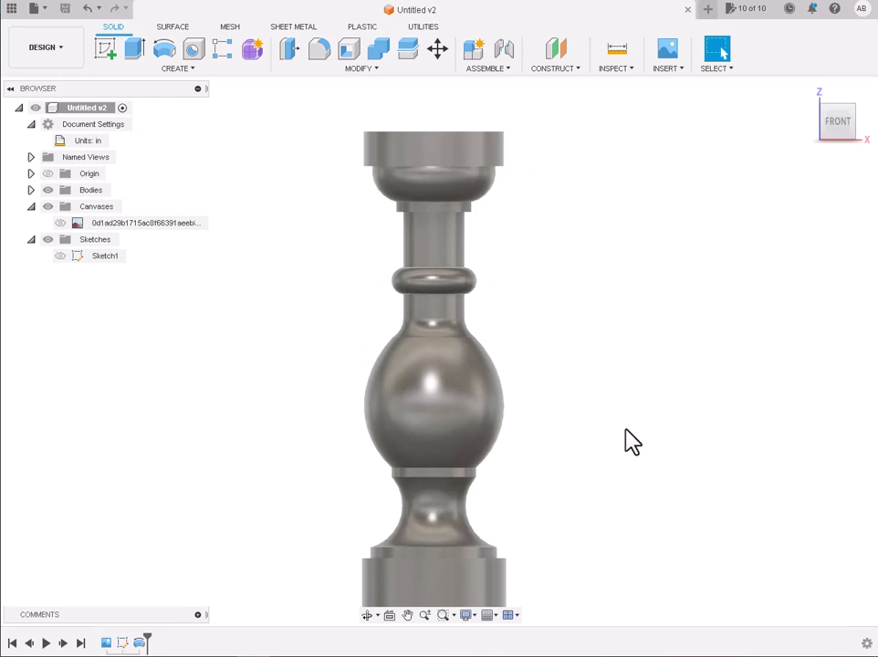
scroll(633, 442, "down", 1)
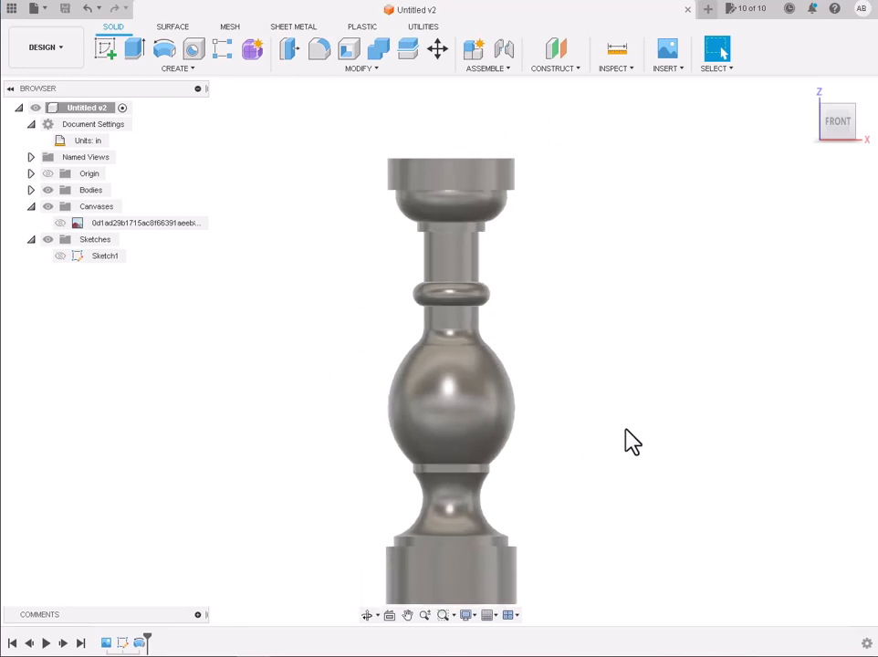